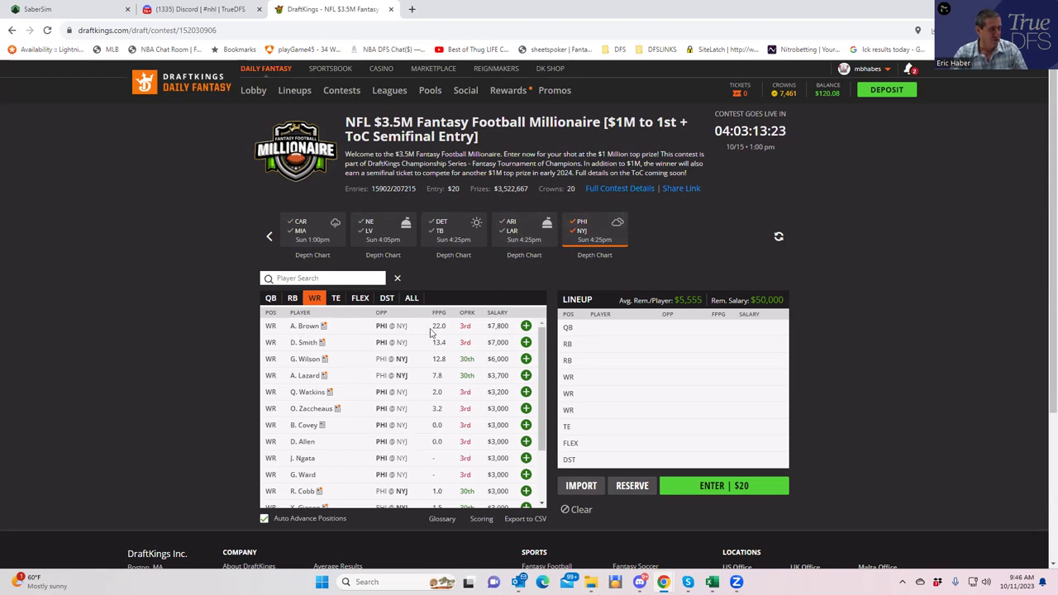
Step: Review the tight ends and running backs available in the PHI @ NYJ game
left_click(336, 299)
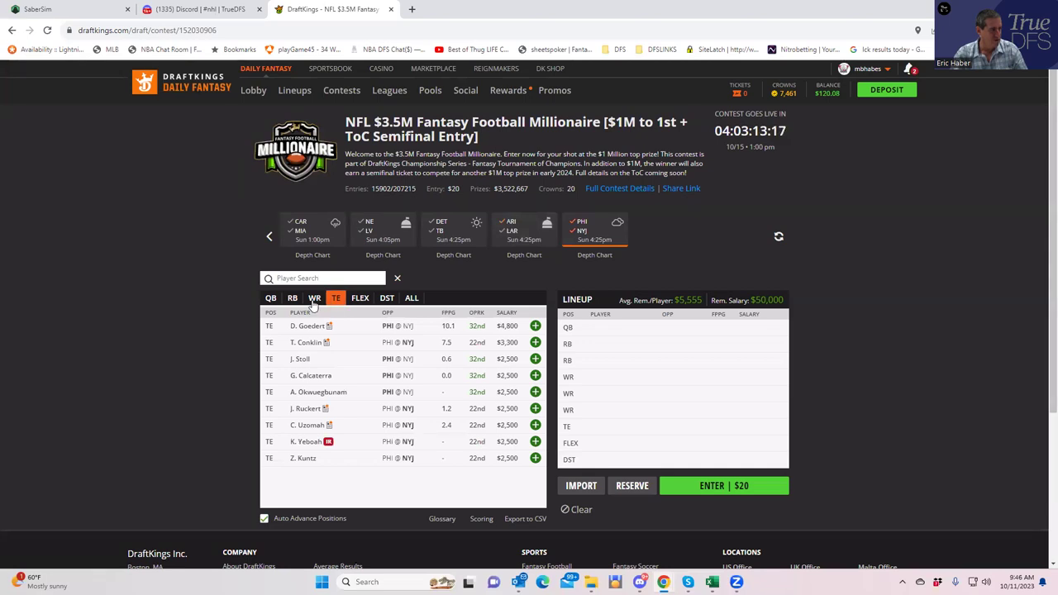
left_click(276, 300)
left_click(292, 299)
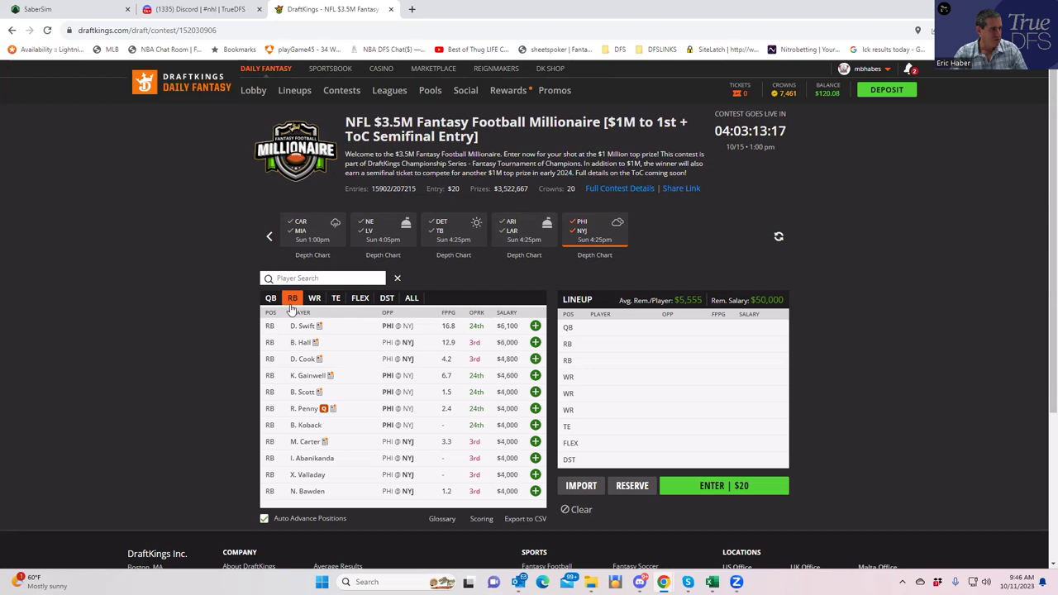
Step: Limit the player pool to the Jets (NYJ) only and list their running backs
left_click(578, 224)
left_click(314, 298)
left_click(293, 299)
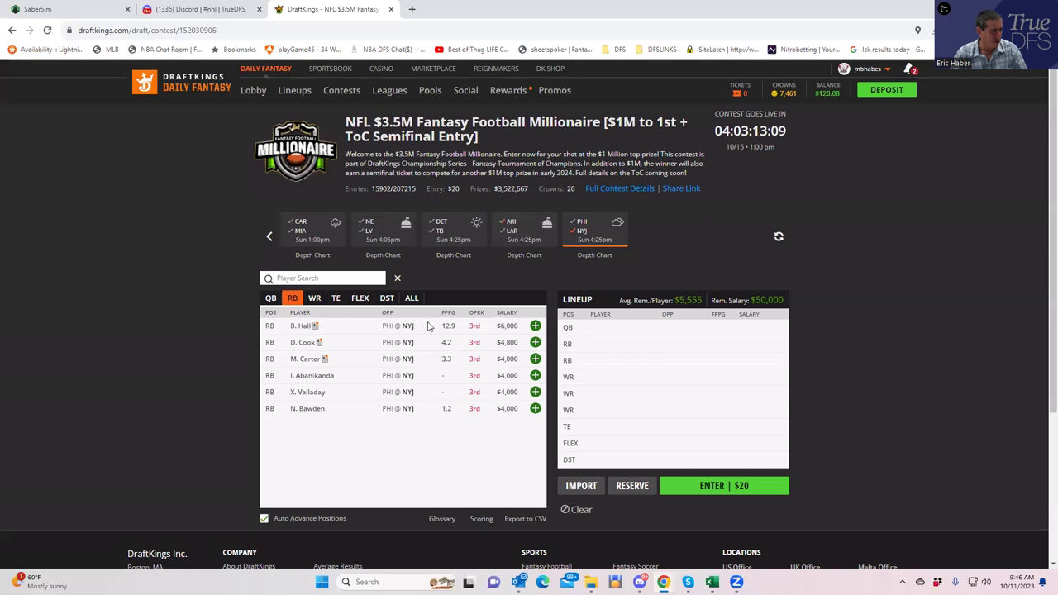
Step: Check the game log of Jets running back Breece Hall and close the player card
left_click(304, 327)
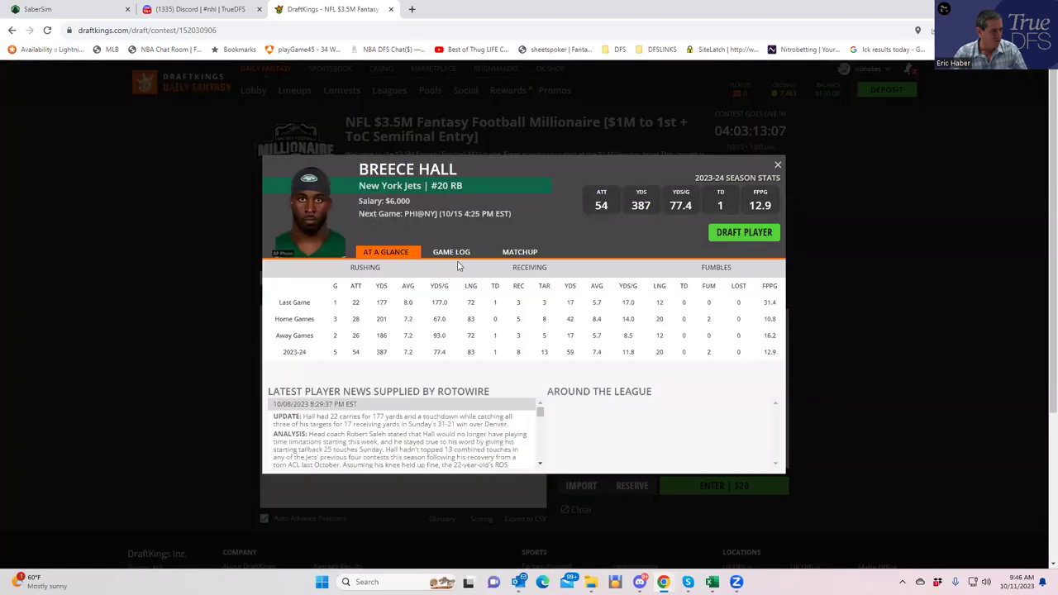
left_click(456, 254)
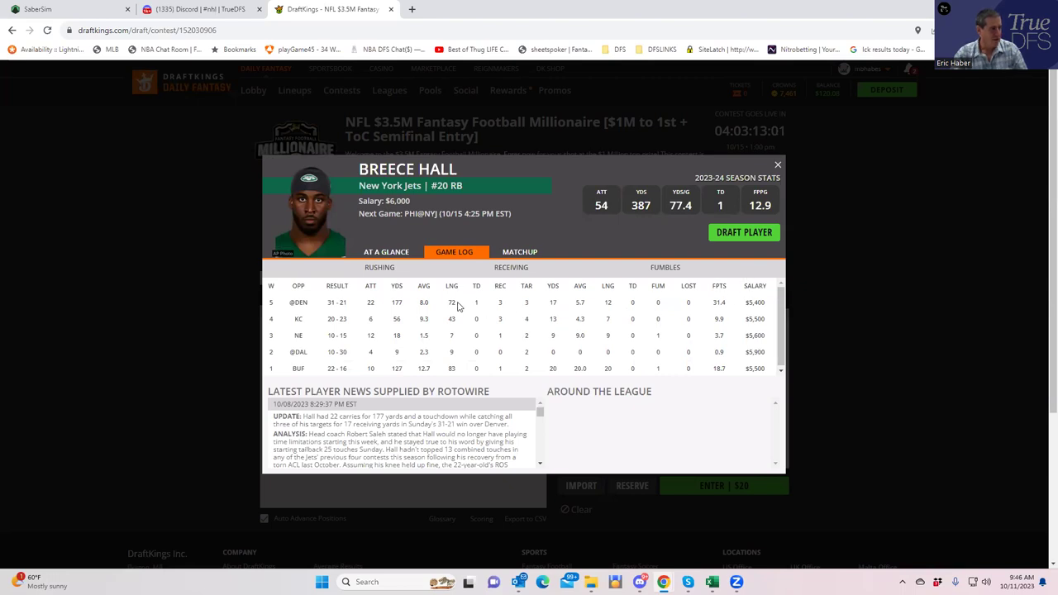
left_click(778, 165)
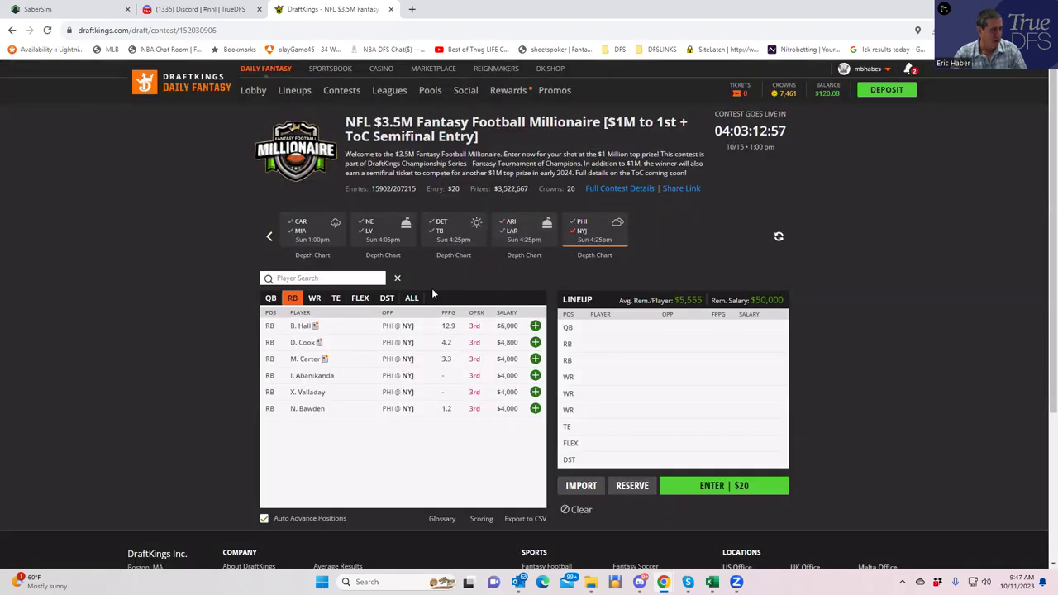
Step: Review the Jets' wide receivers and quarterbacks, and remove the NYJ filter from the player pool
left_click(314, 298)
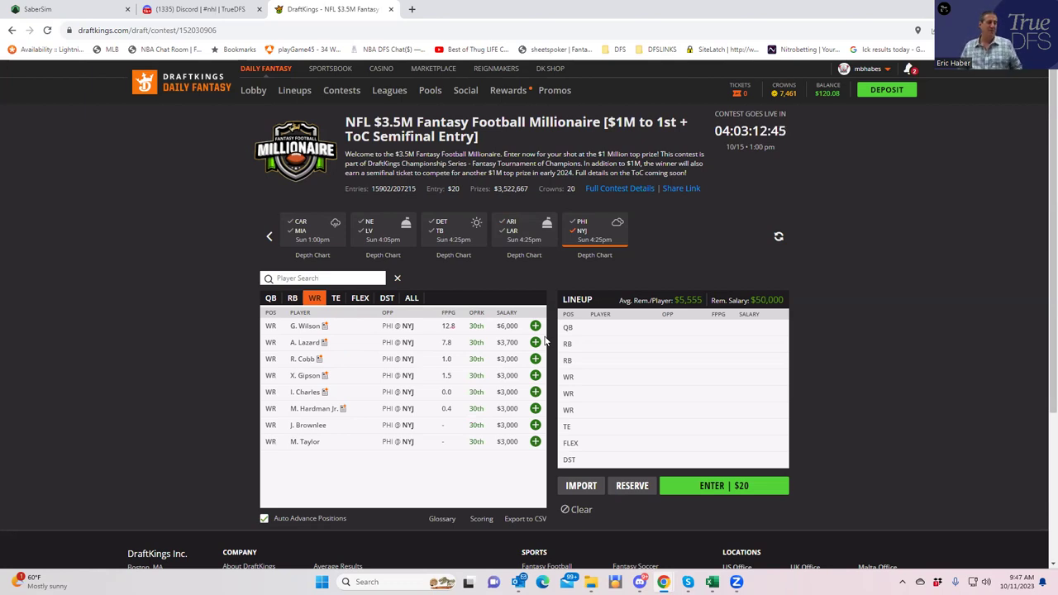
left_click(273, 298)
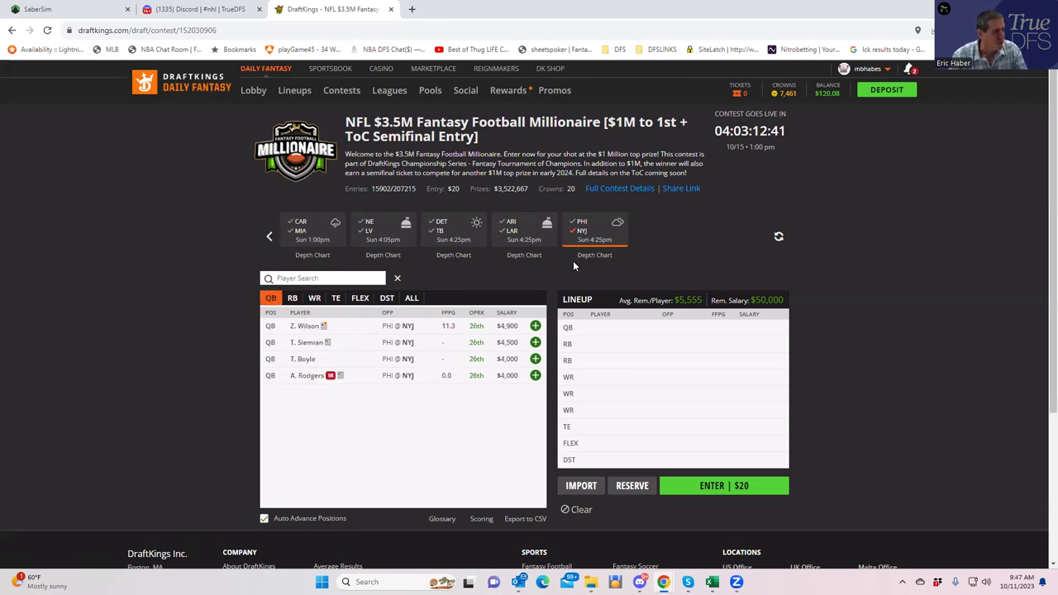
left_click(581, 235)
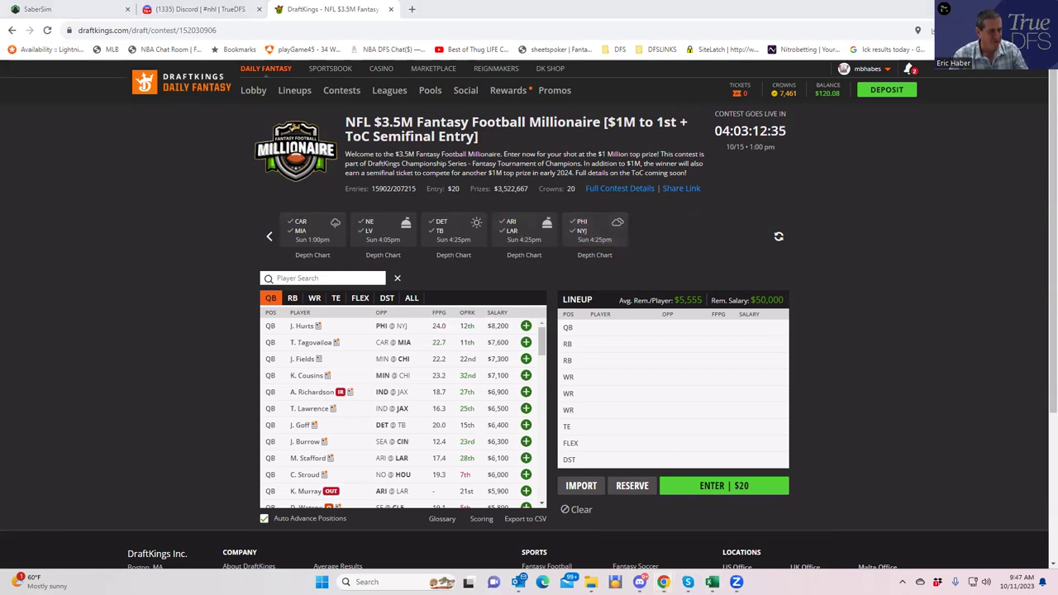
Step: Switch to the NFLDK_Proj workbook in Excel and sort the player table by Team from A to Z
mouse_move(712, 581)
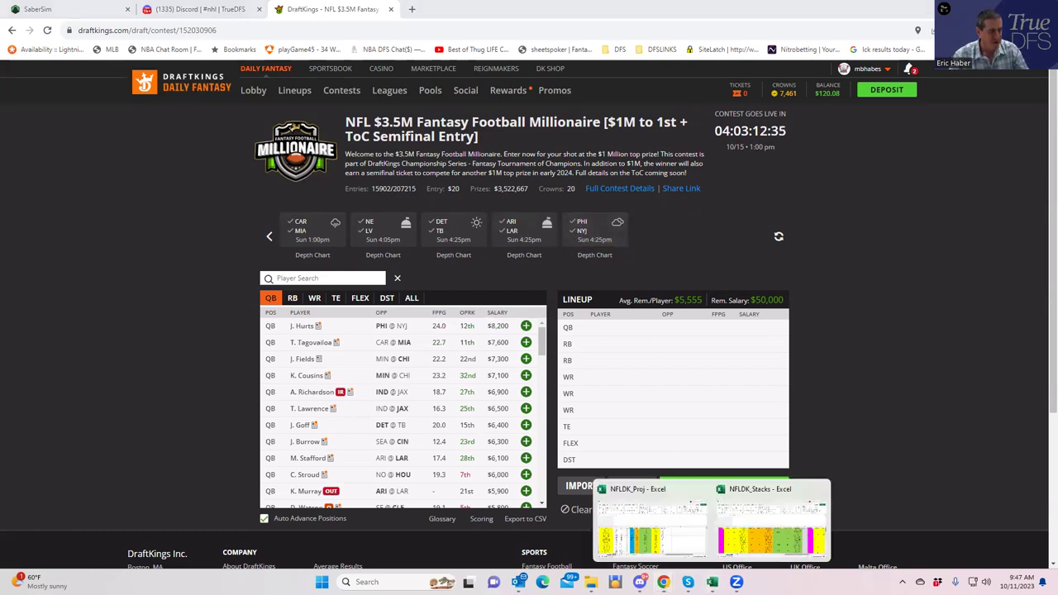
left_click(637, 527)
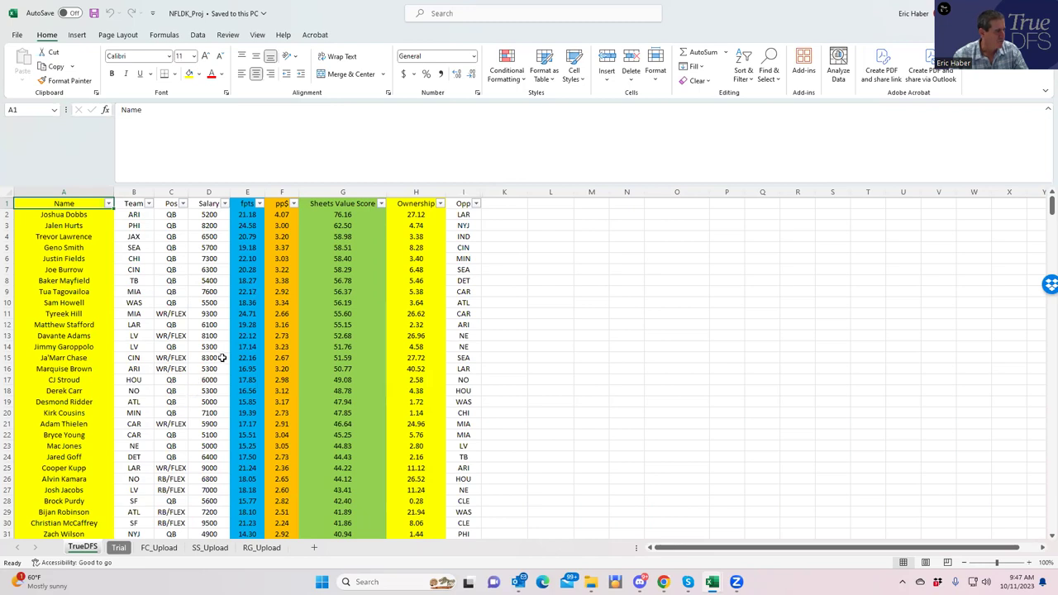
left_click(151, 204)
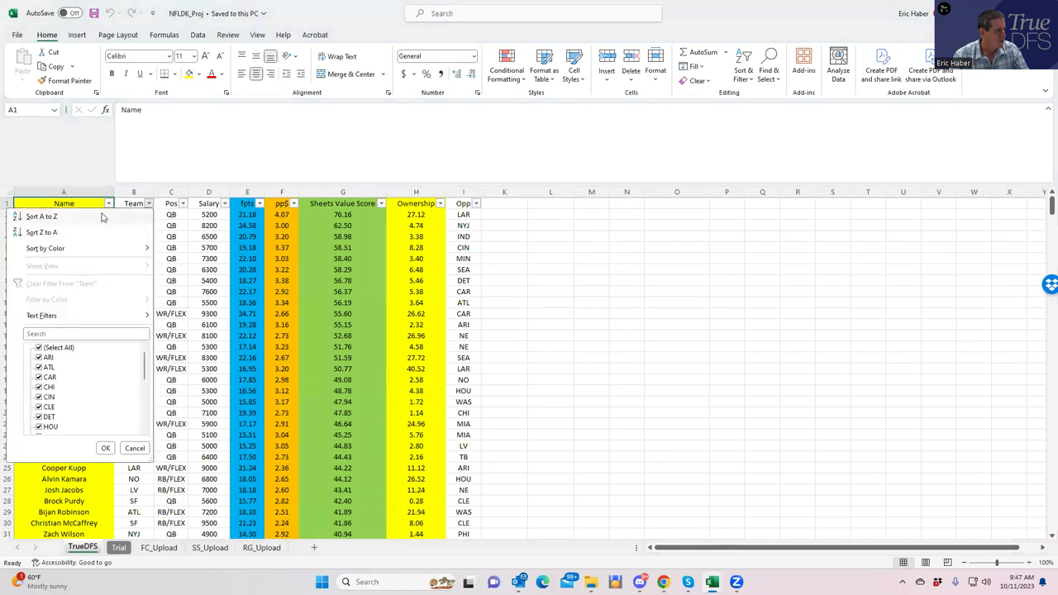
left_click(116, 215)
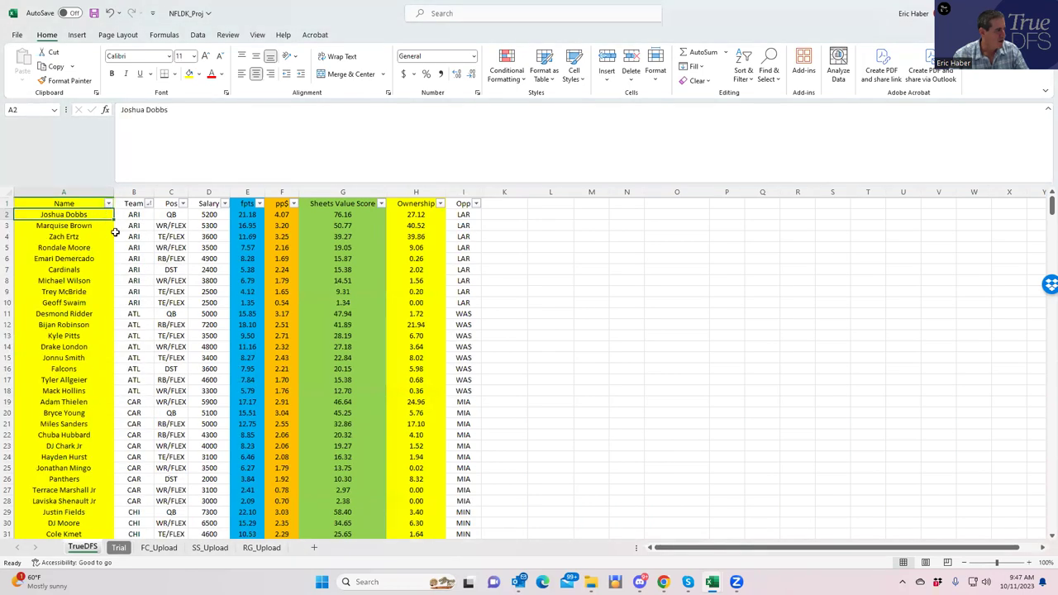
Step: Examine the Arizona players' positions and the ARI running back's salary, projected points, value score and ownership
left_click(178, 327)
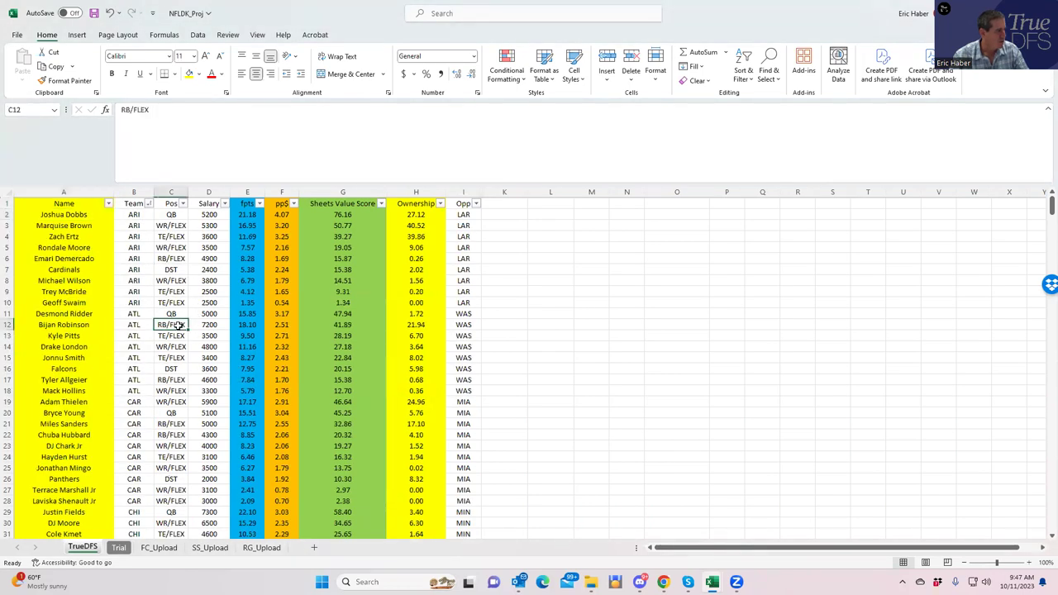
left_click(157, 236)
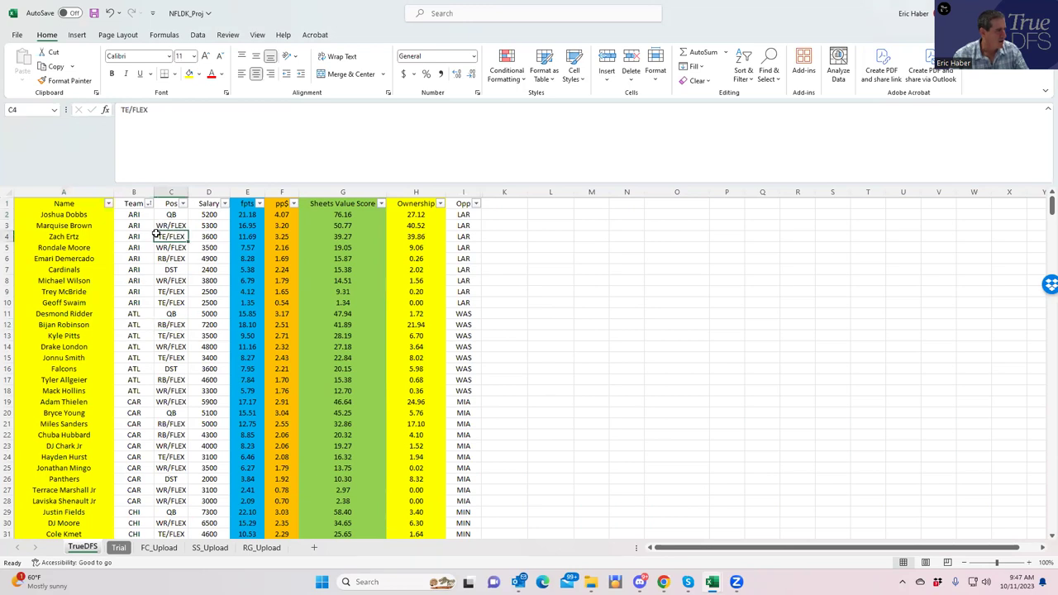
left_click(172, 216)
left_click(169, 258)
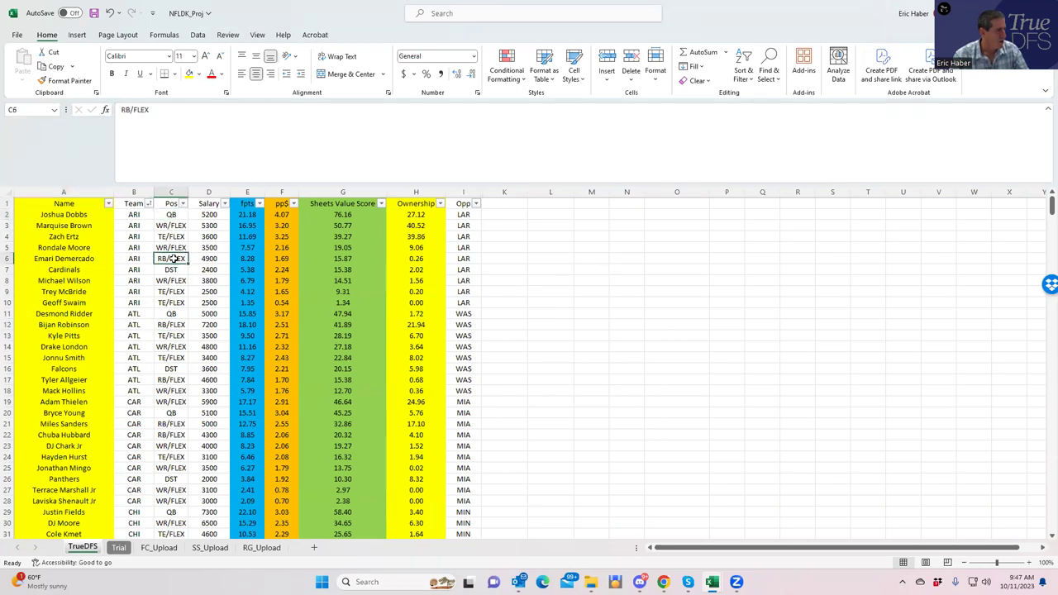
left_click(323, 258)
left_click(194, 262)
left_click(415, 259)
left_click(249, 257)
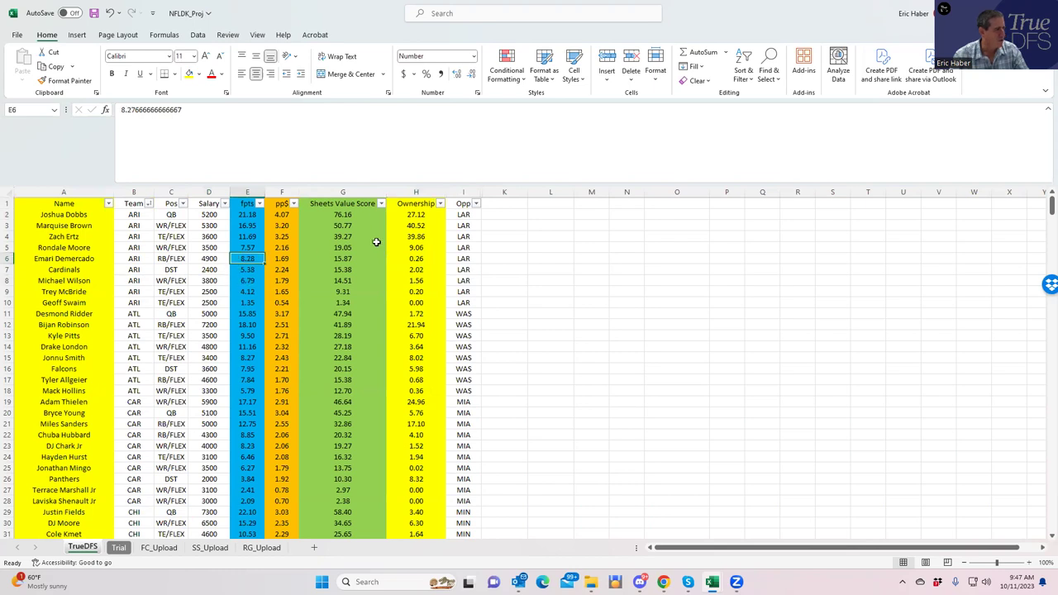
Step: Sort the table by Sheets Value Score from largest to smallest and compare the two highest-scoring quarterbacks
left_click(381, 203)
left_click(325, 230)
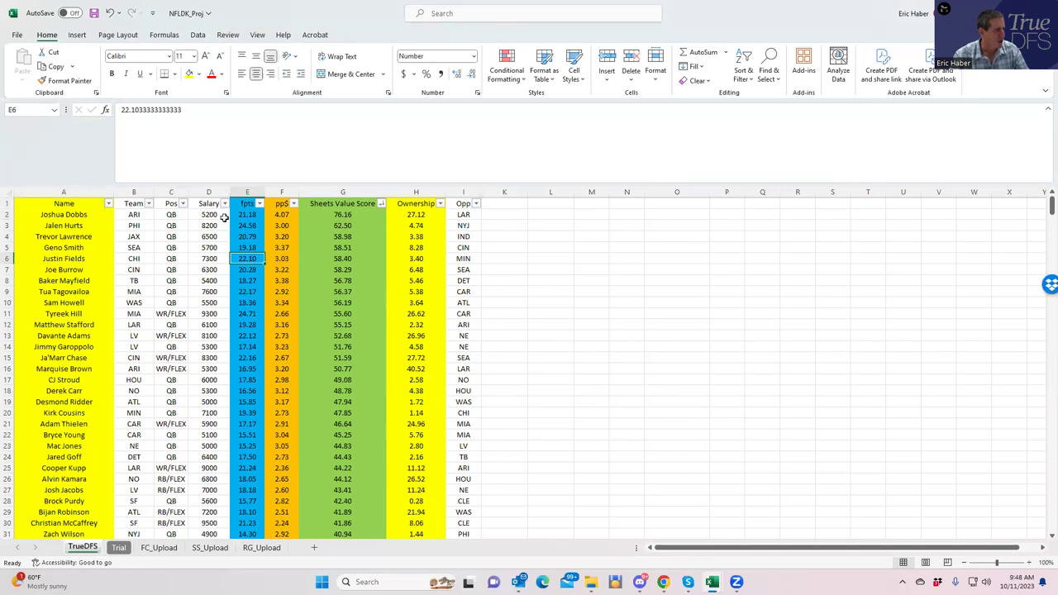
left_click(216, 214)
left_click(348, 215)
left_click(343, 225)
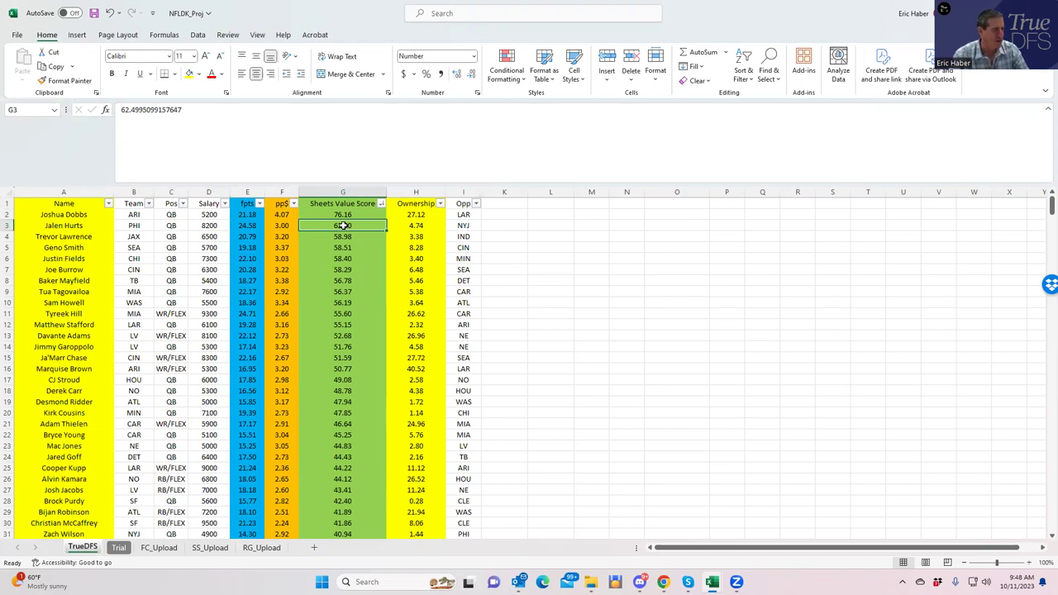
Step: Compare the top-ranked quarterbacks' ownership, value scores, points per dollar and teams
left_click(416, 213)
left_click(341, 237)
left_click(337, 225)
left_click(284, 227)
left_click(133, 226)
left_click(133, 236)
left_click(134, 247)
left_click(135, 258)
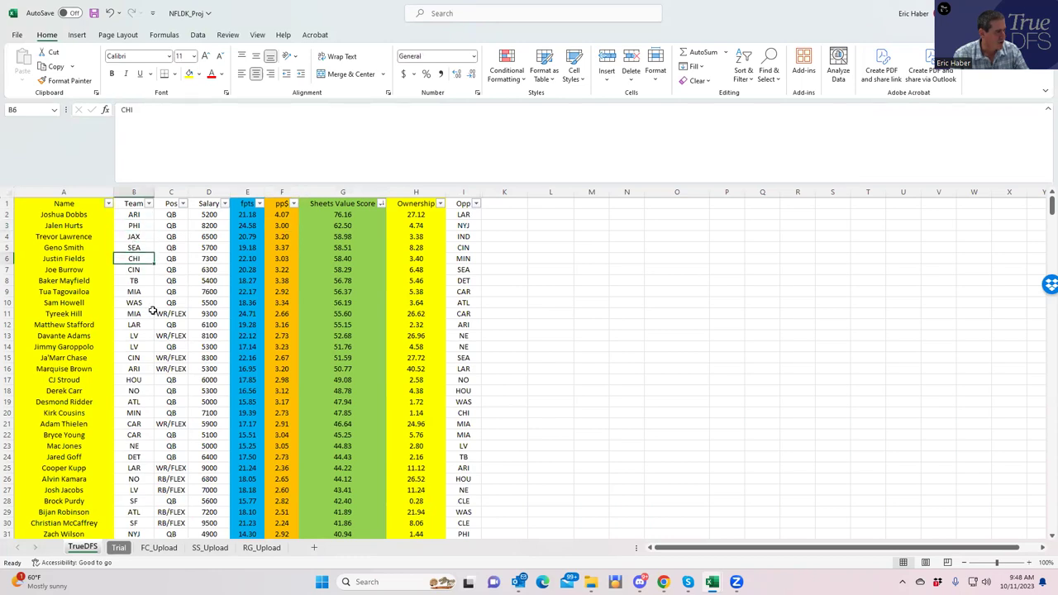
Step: Examine the salaries of the high-value players in rows 11 through 21, chiefly the wide receivers
left_click(218, 314)
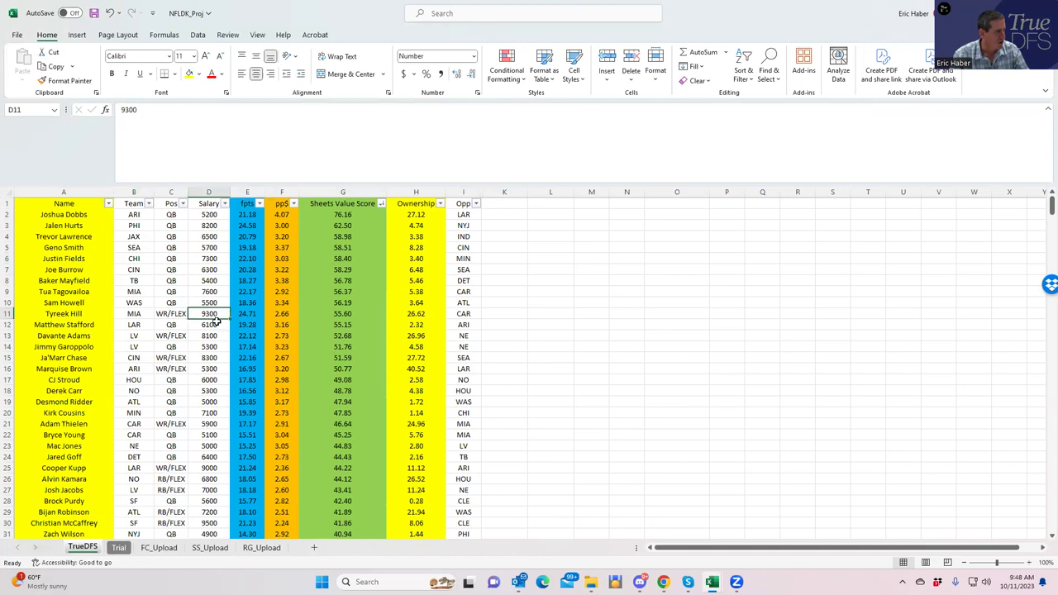
left_click(211, 335)
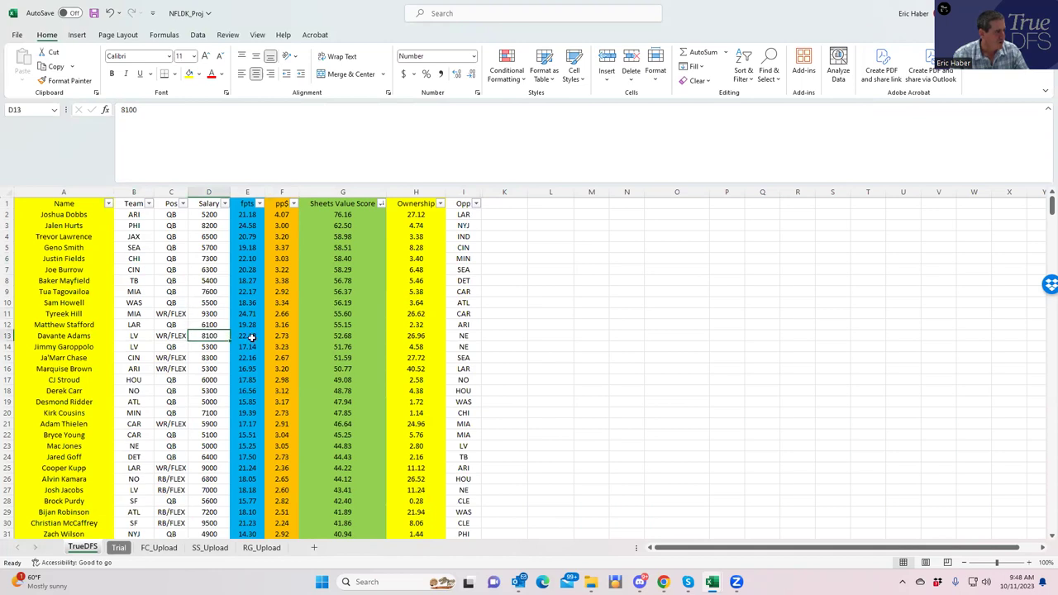
left_click(212, 356)
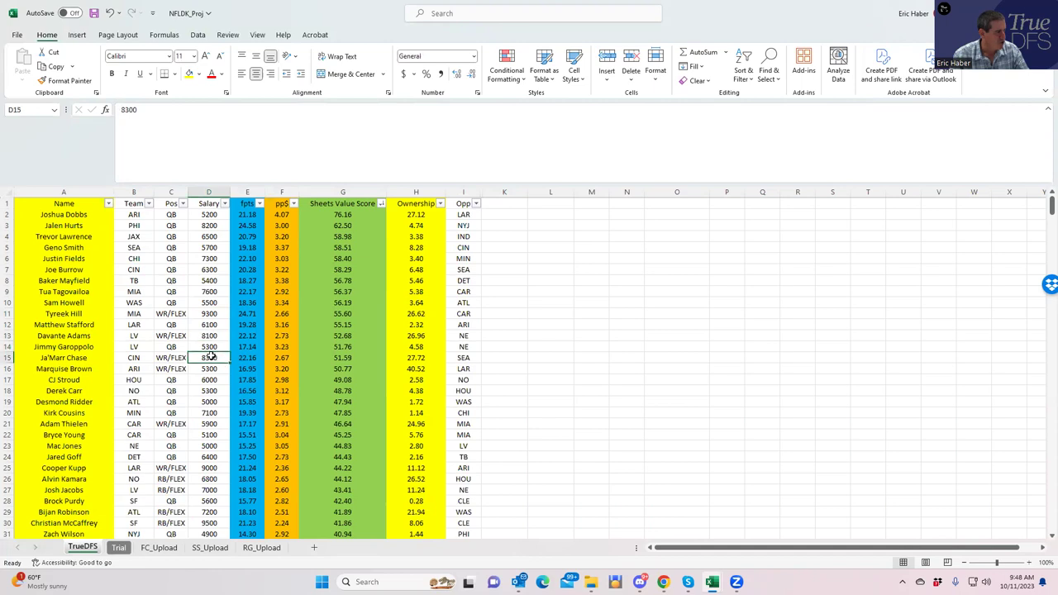
left_click(216, 368)
left_click(215, 378)
left_click(212, 400)
left_click(211, 424)
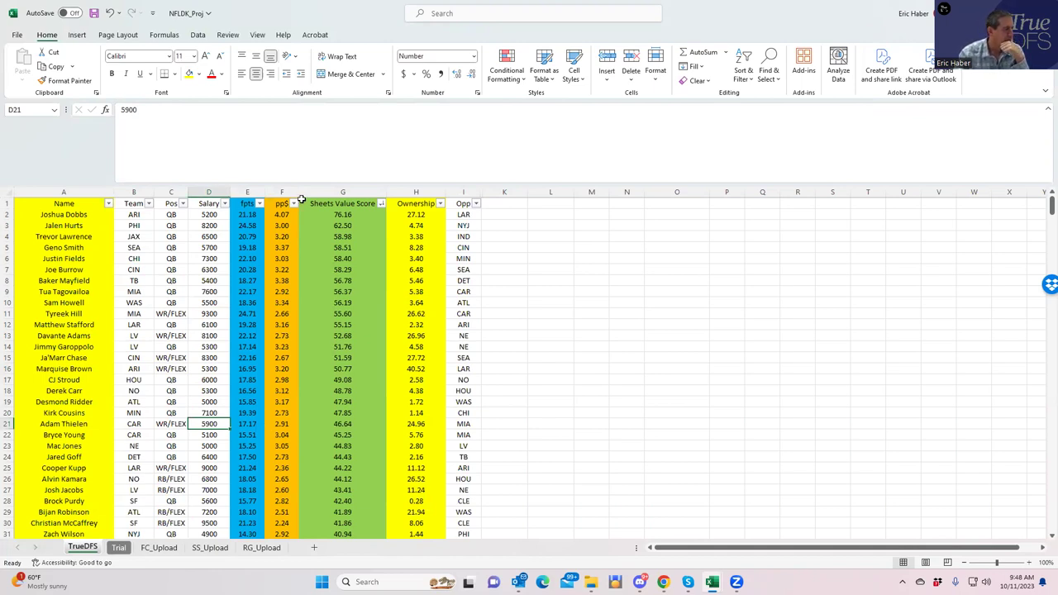
Step: Sort the player table by Pos from A to Z and compare the defenses' Sheets Value Scores
left_click(183, 203)
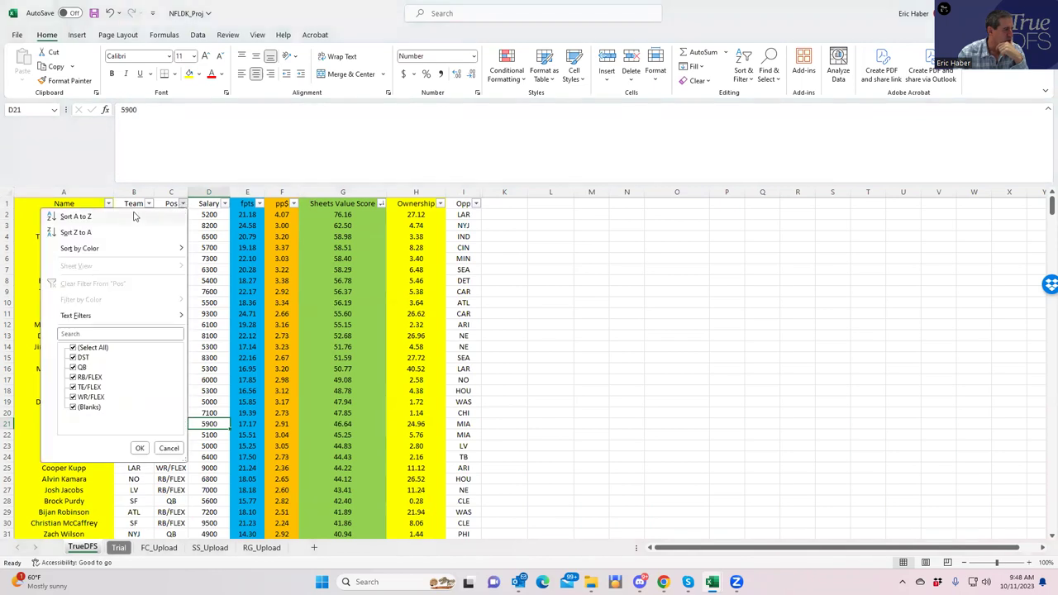
left_click(125, 217)
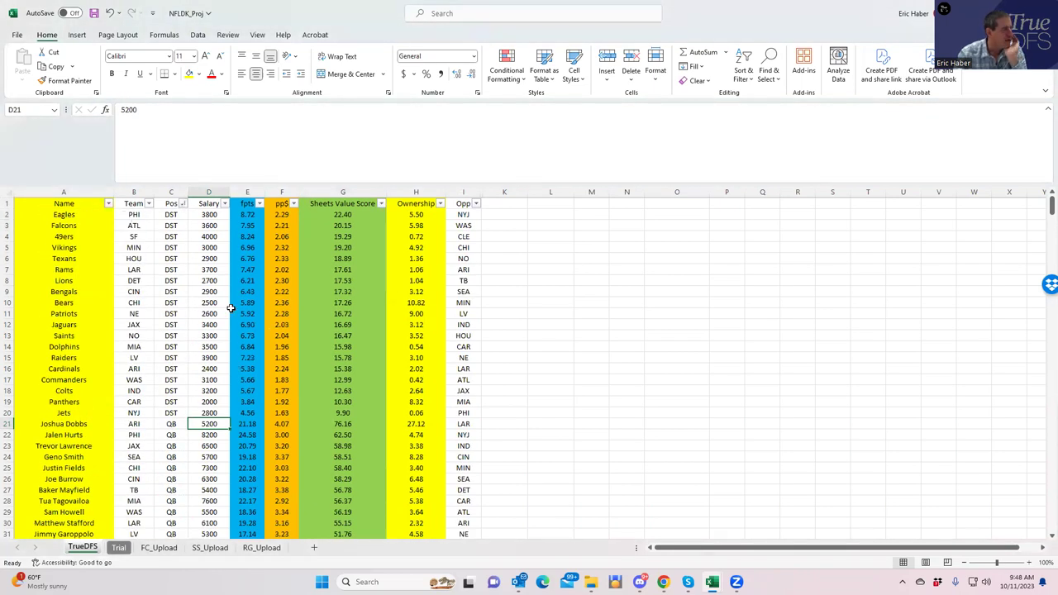
left_click(338, 215)
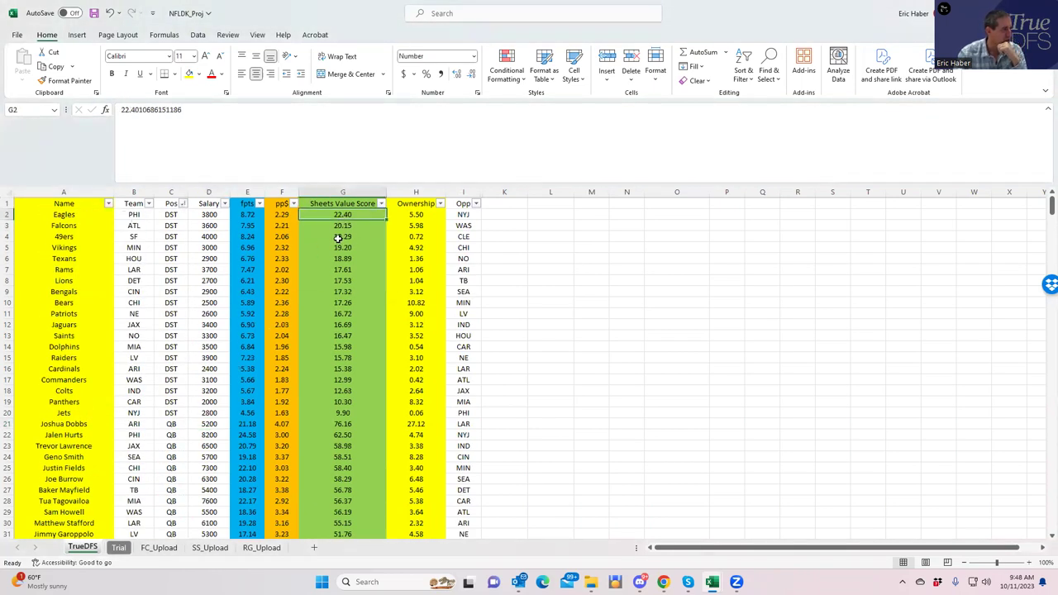
left_click(338, 248)
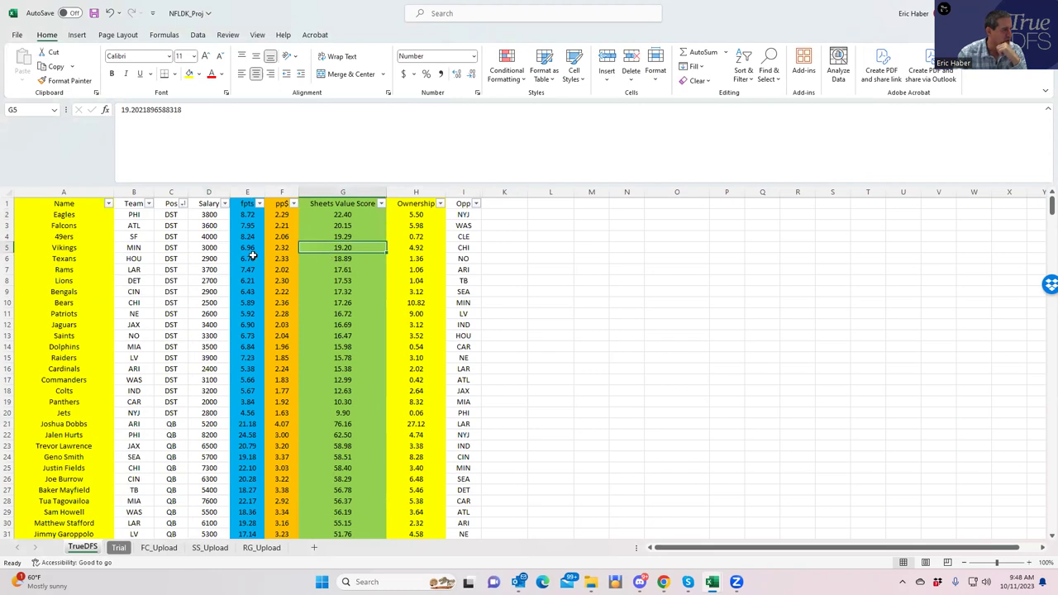
Step: Compare the Sheets Value Scores of the highest-ranked running backs, in rows 41 through 47
scroll(296, 280, "down", 7)
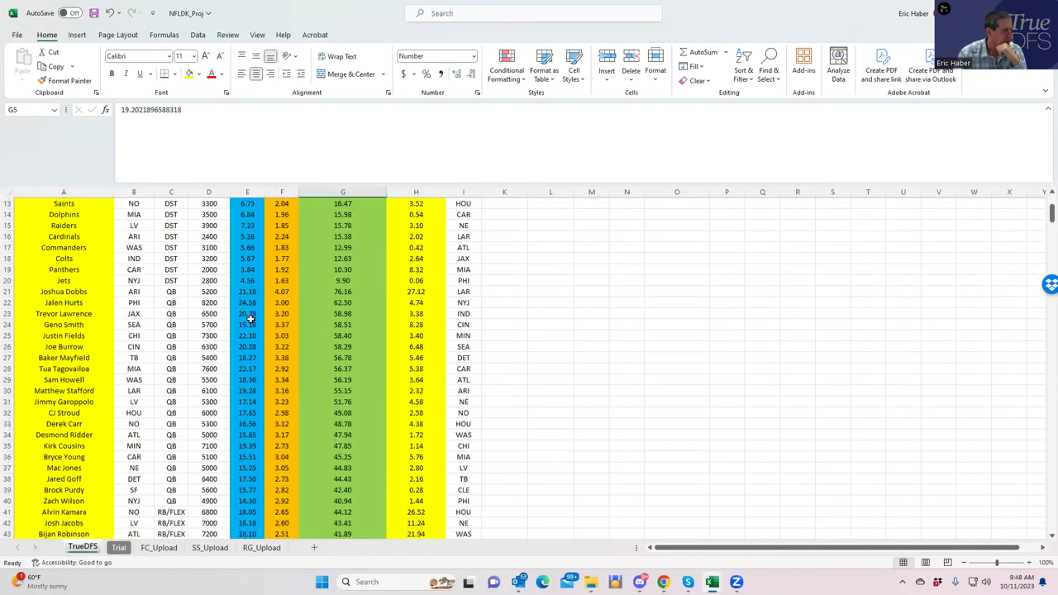
left_click(341, 413)
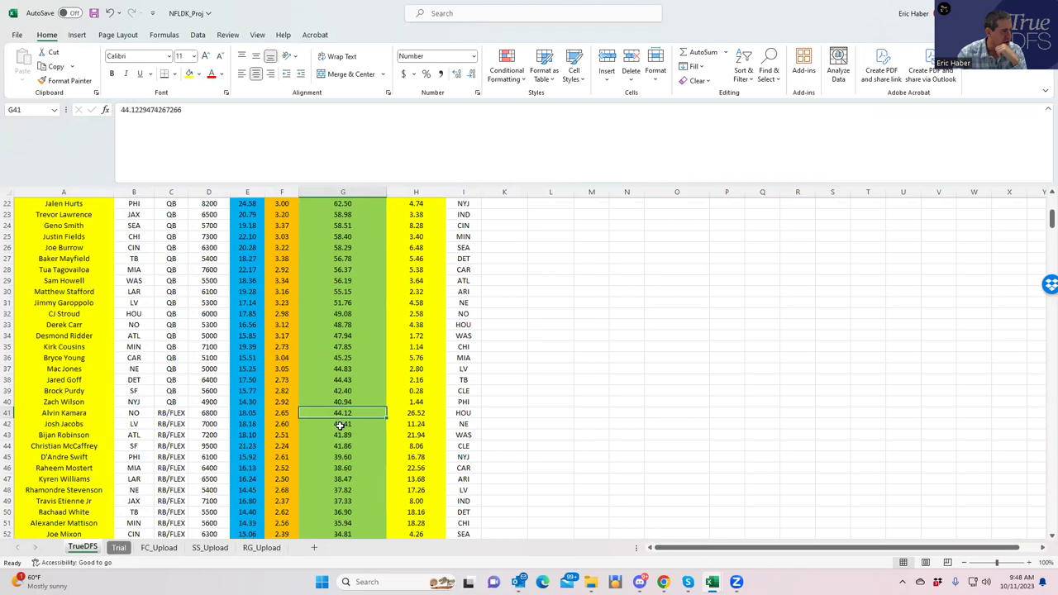
left_click(341, 446)
left_click(341, 424)
left_click(337, 442)
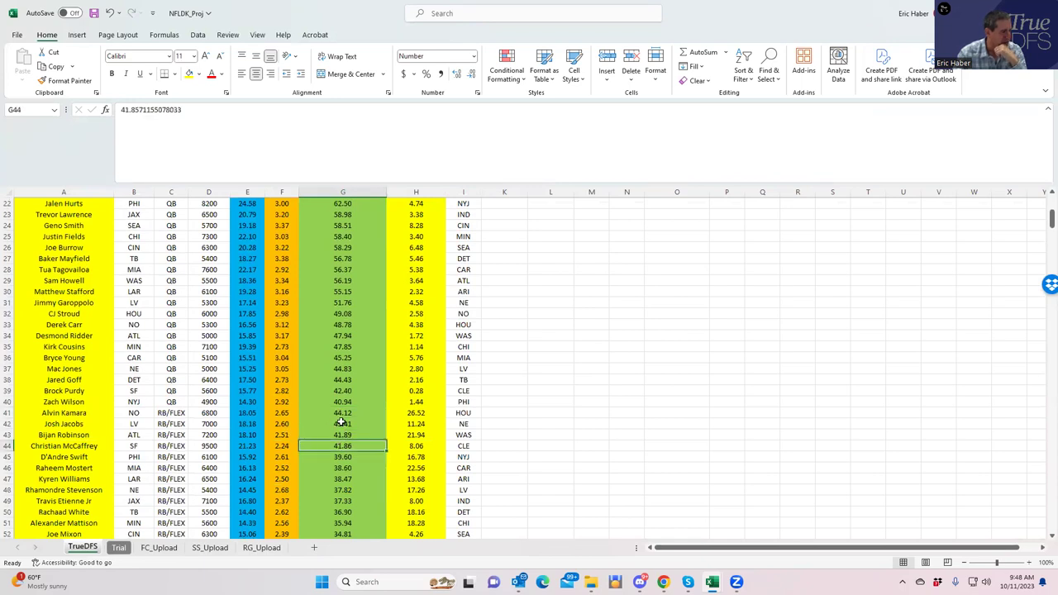
scroll(339, 417, "down", 1)
left_click_drag(347, 379, 343, 446)
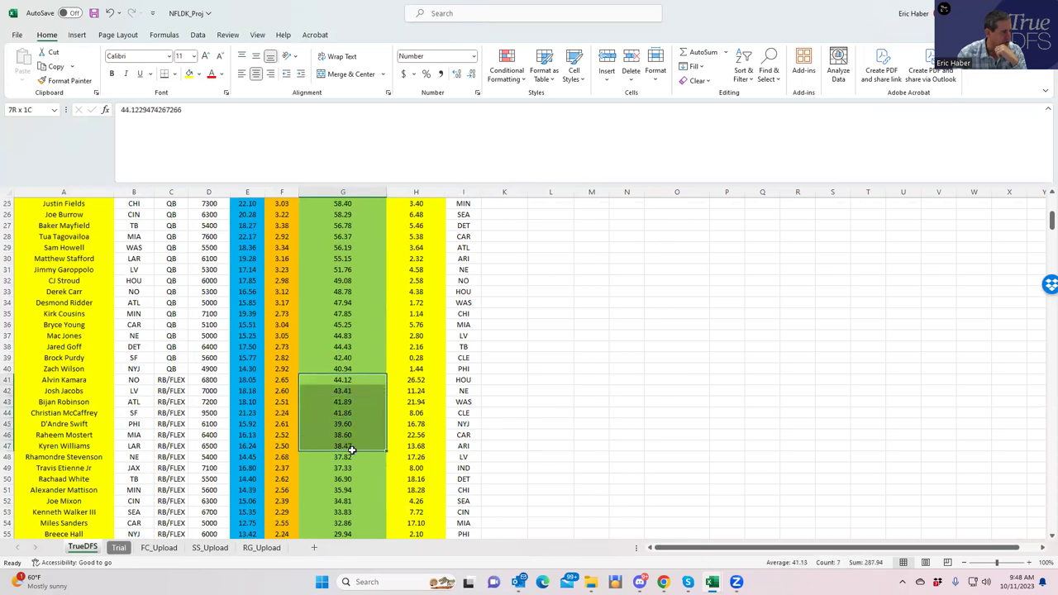
Step: Look through the remaining running backs and check the top tight end's Sheets Value Score in row 84
scroll(539, 398, "down", 15)
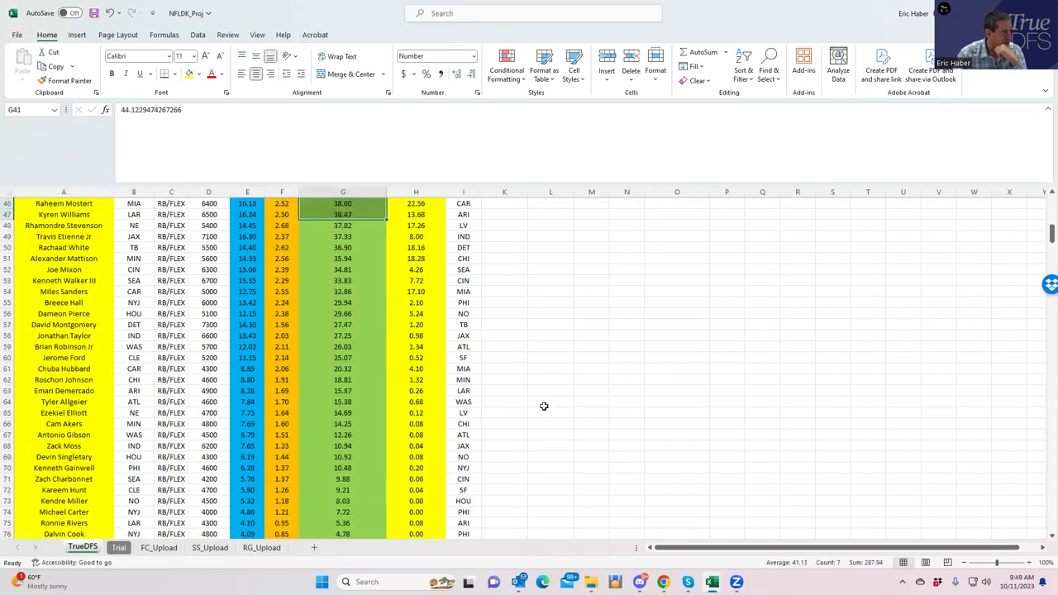
scroll(539, 403, "down", 2)
scroll(538, 403, "up", 2)
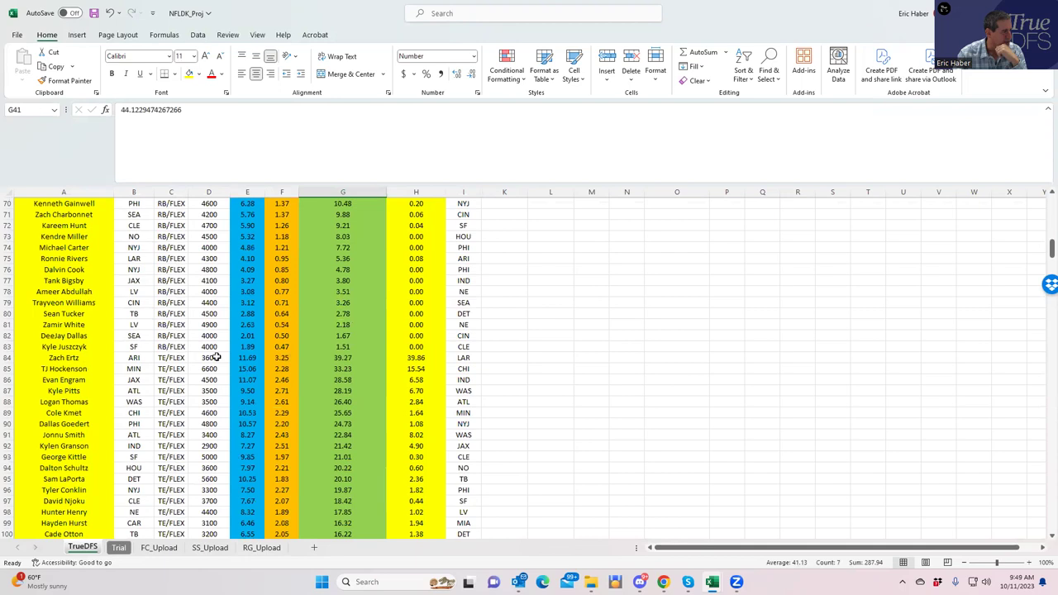
left_click(371, 366)
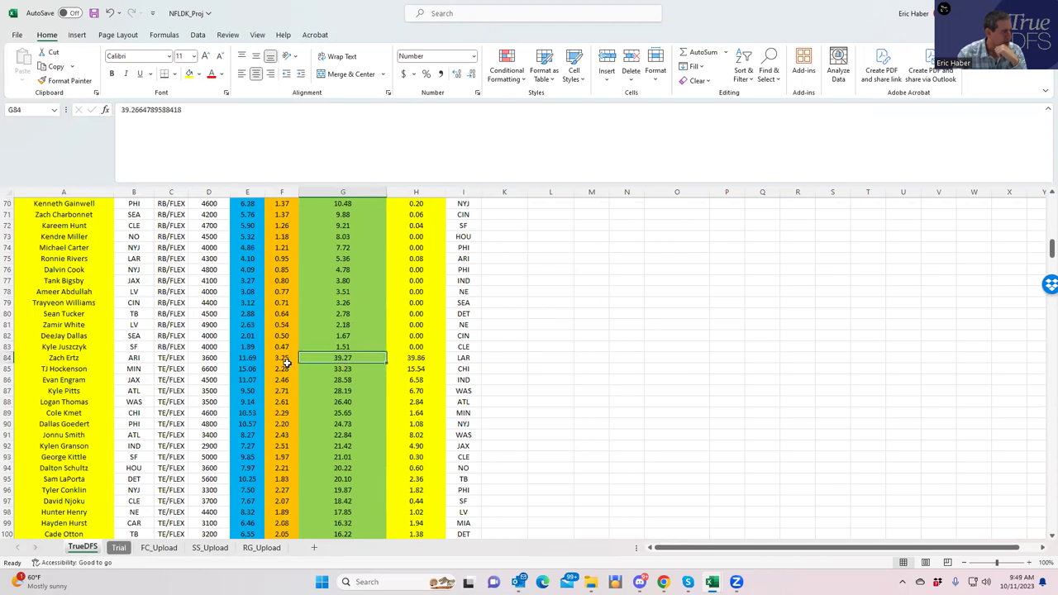
Step: Go past the remaining tight ends and examine the highest-ranked wide receivers' Sheets Value Scores, from row 121 to row 124
scroll(346, 409, "down", 4)
scroll(345, 409, "down", 8)
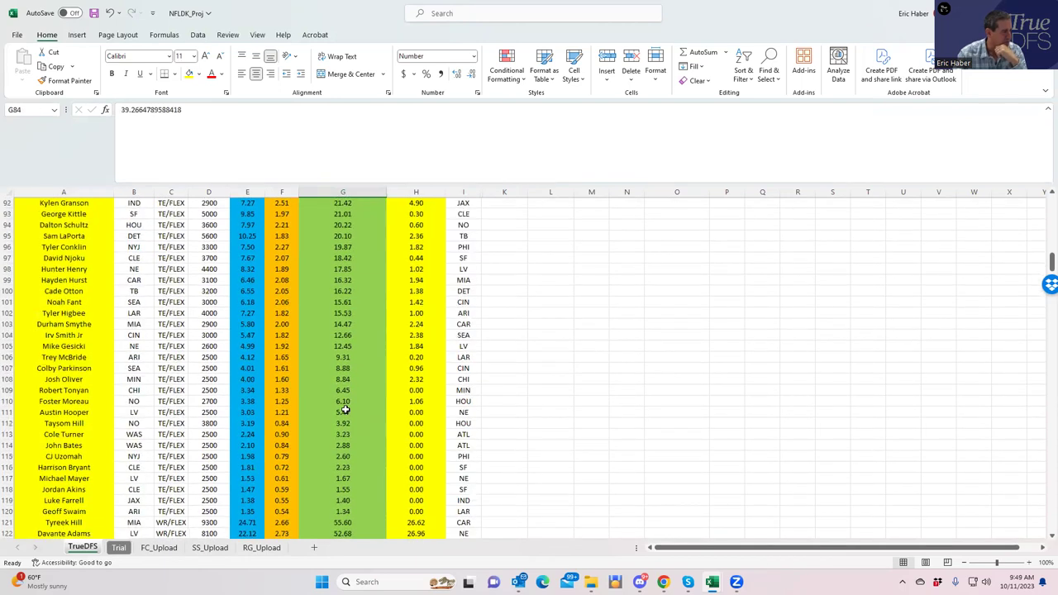
left_click(171, 369)
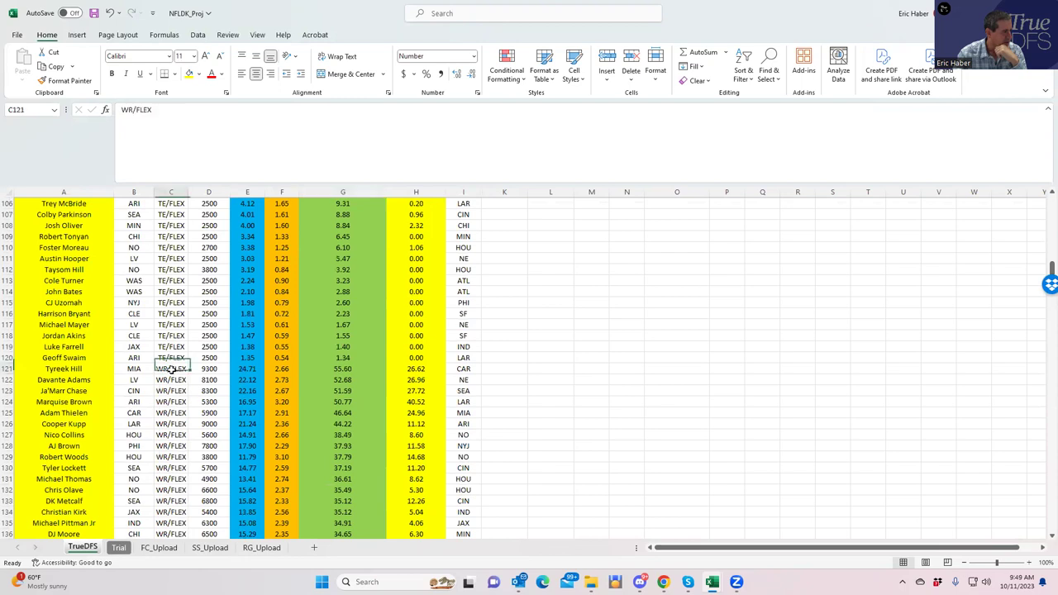
left_click(335, 367)
left_click(171, 368)
key("ctrl+c")
left_click(169, 402)
key("Return")
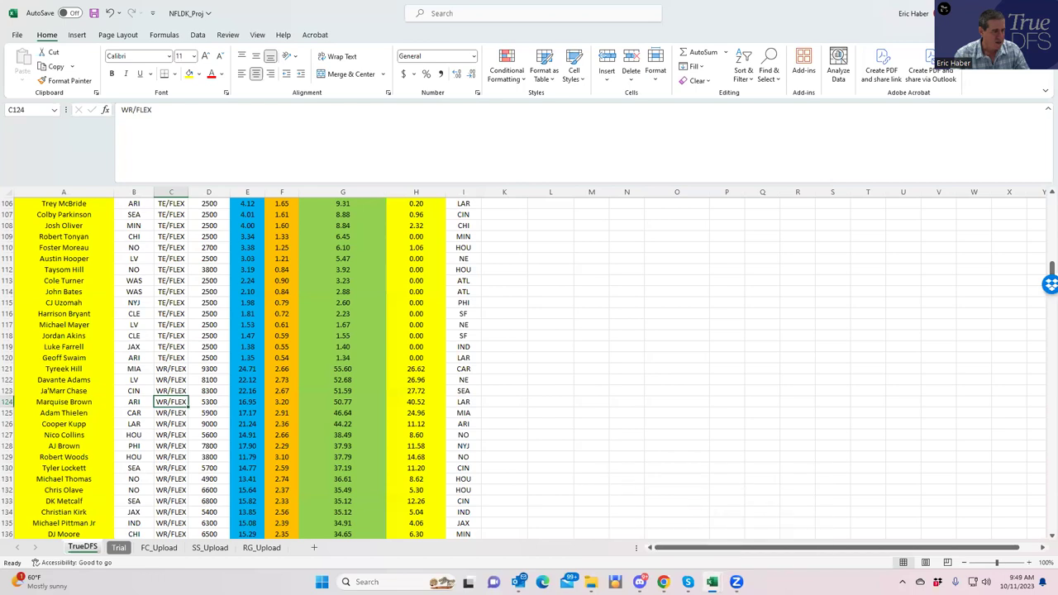
Step: Switch to the NFLDK_Stacks workbook in a full-size window and examine ARI's raw stack, modified stack, ownership and players in the +2 table
mouse_move(711, 582)
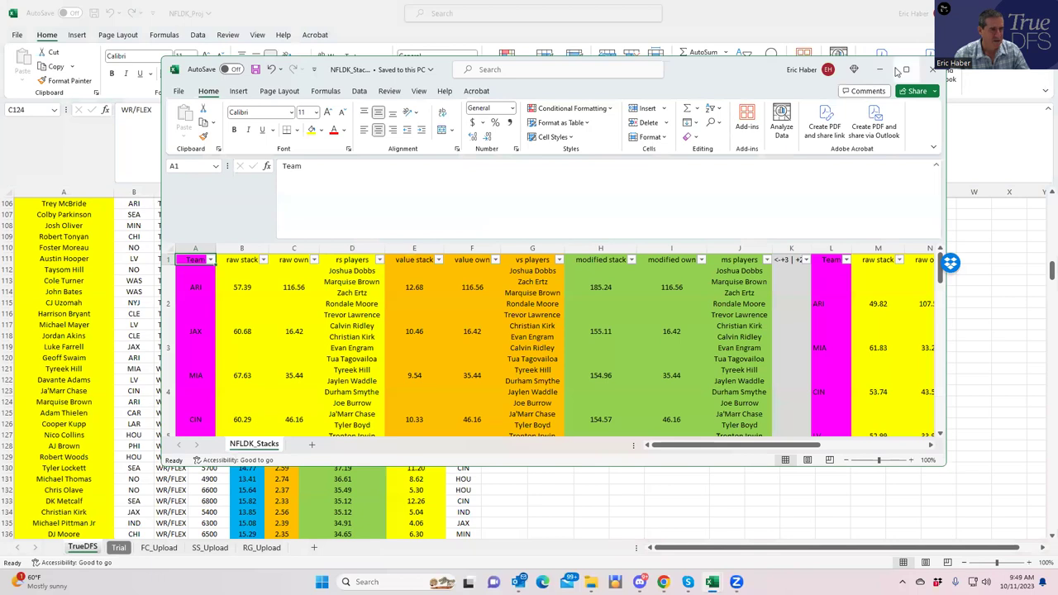
left_click_drag(591, 203, 591, 252)
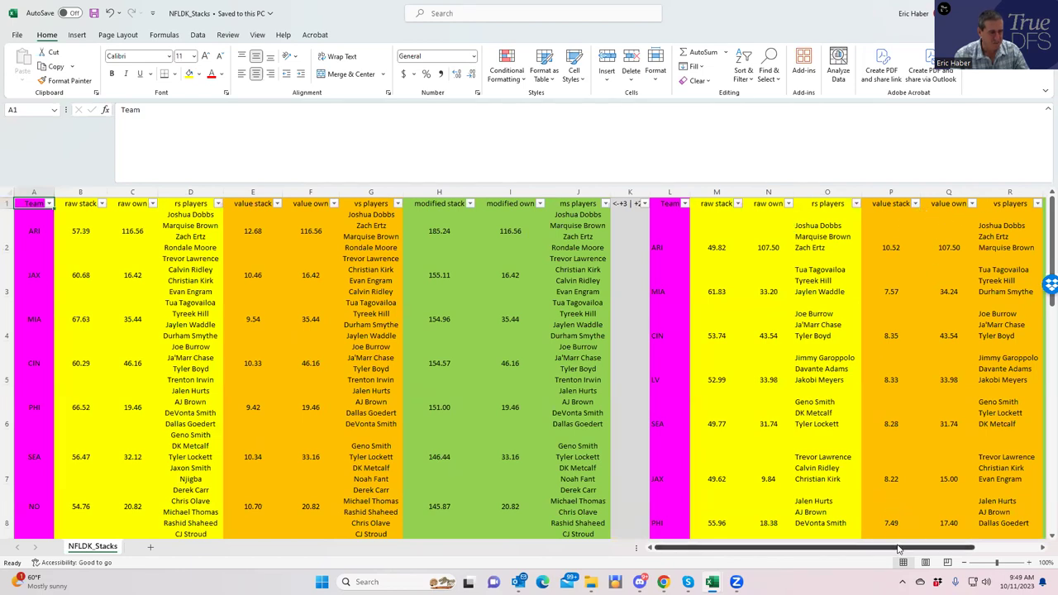
scroll(898, 548, "right", 4)
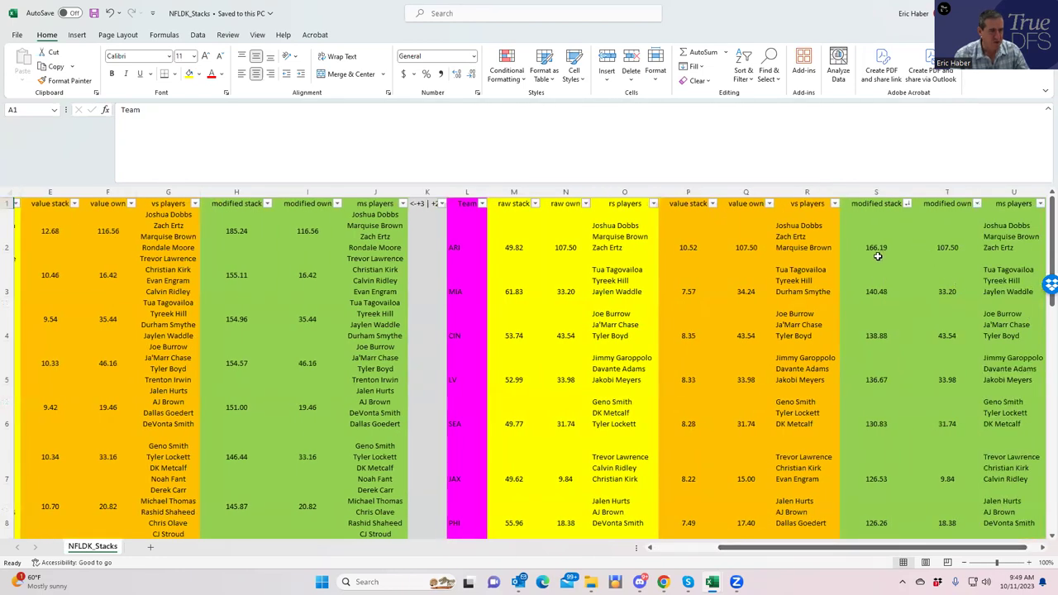
left_click(872, 246)
left_click(869, 313)
left_click(512, 247)
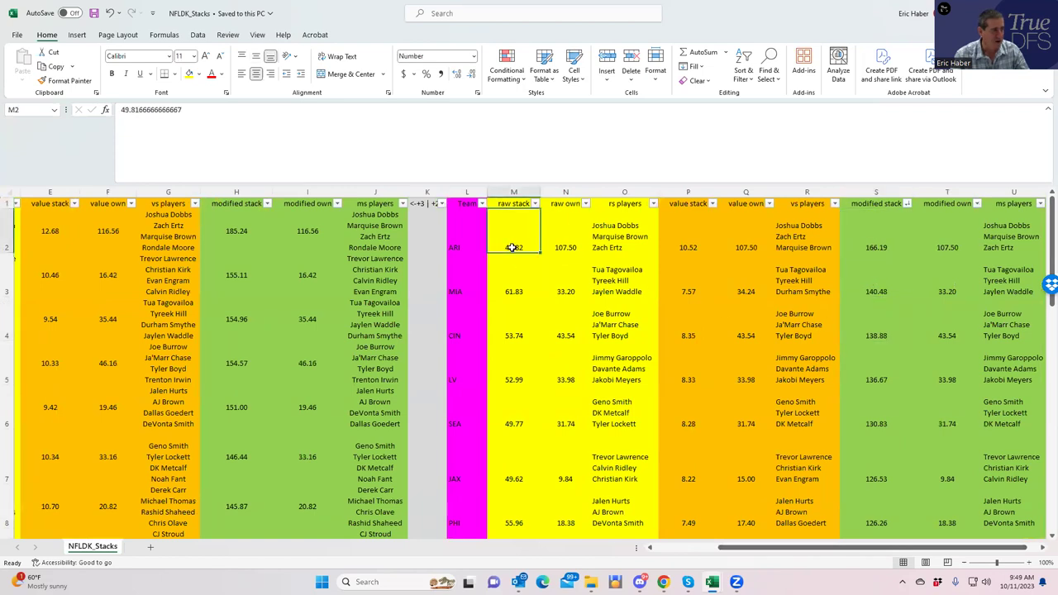
left_click(1007, 248)
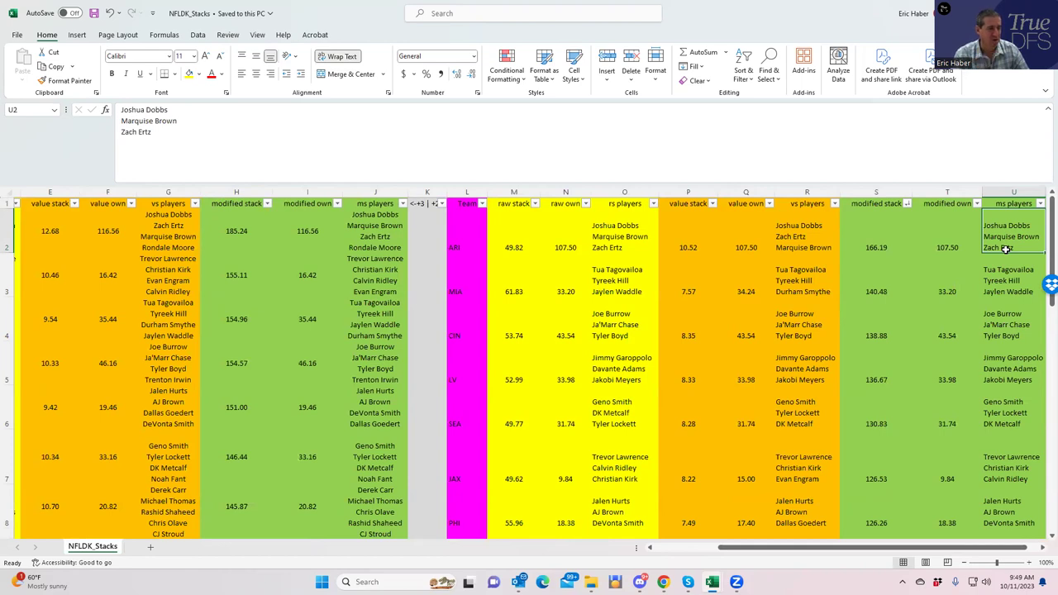
left_click(944, 247)
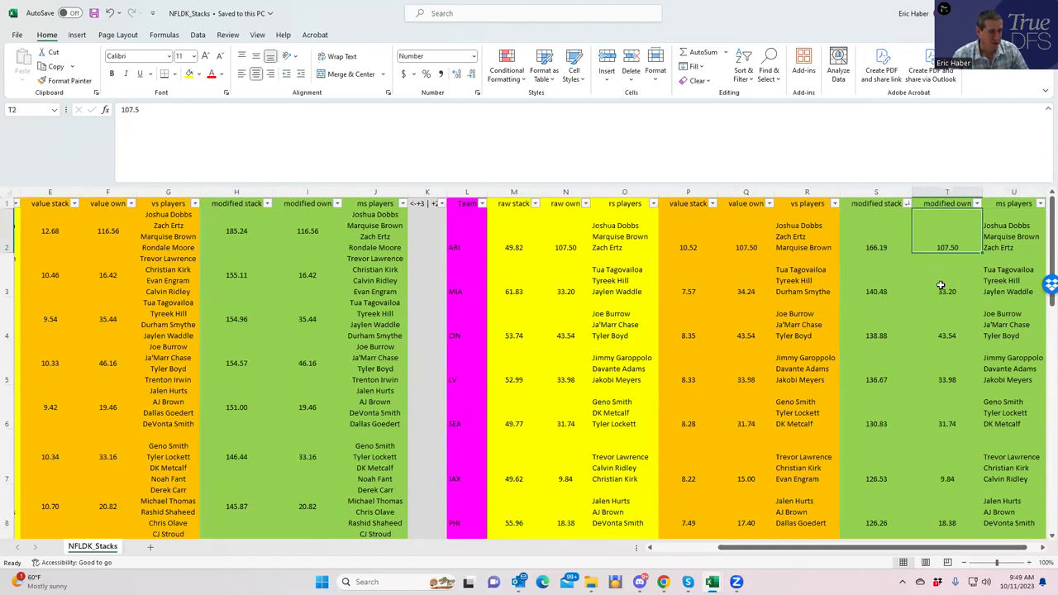
Step: Compare the modified stack scores and ownership of MIA and CIN in the +2 table, and check the LV entry
left_click(941, 286)
left_click(886, 290)
left_click(877, 333)
left_click(927, 336)
left_click(872, 338)
left_click(878, 293)
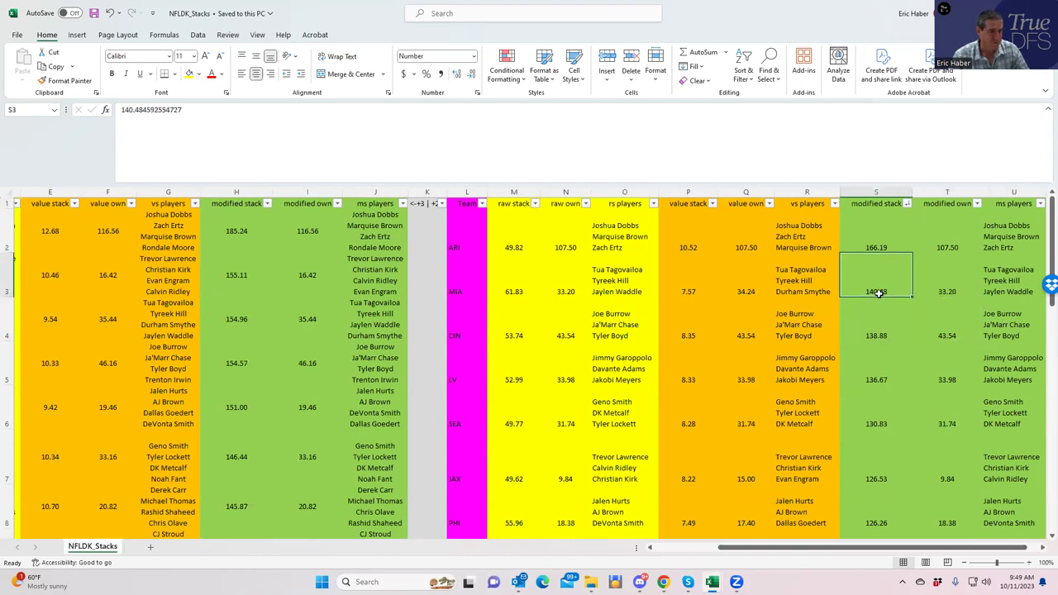
left_click(944, 294)
left_click(881, 266)
left_click(502, 295)
left_click(454, 334)
left_click(453, 364)
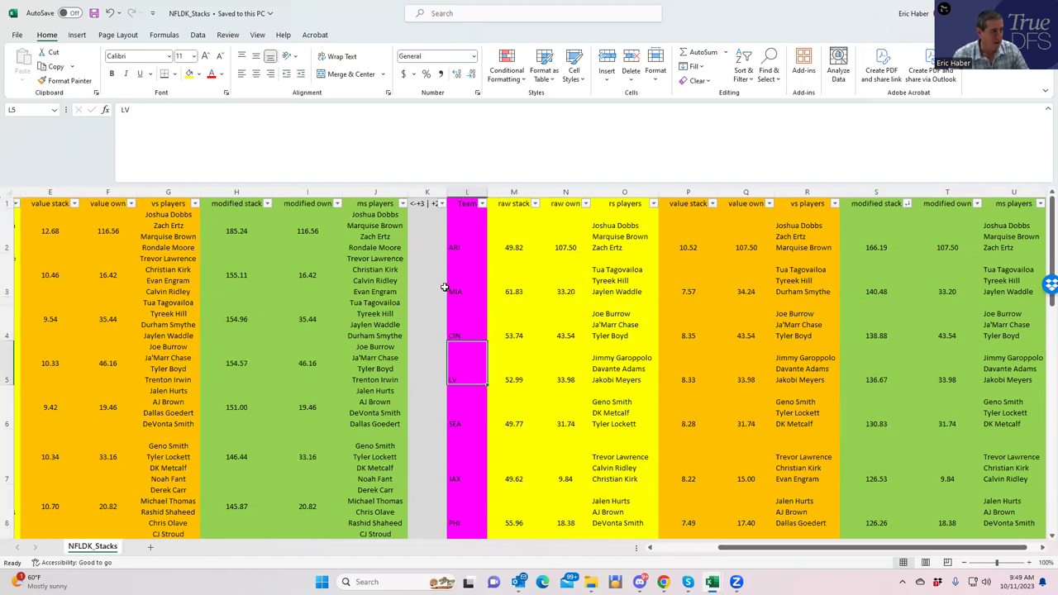
Step: Sort the +2 stacks table by raw stack from largest to smallest and review the MIA, PHI and LAR stacks
scroll(823, 548, "left", 2)
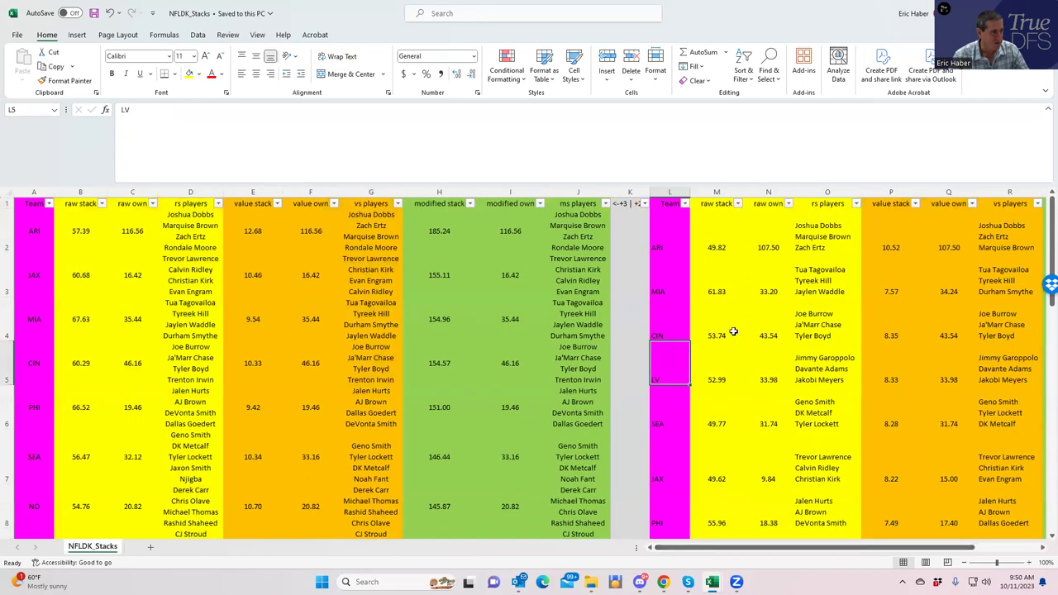
left_click(736, 204)
left_click(696, 229)
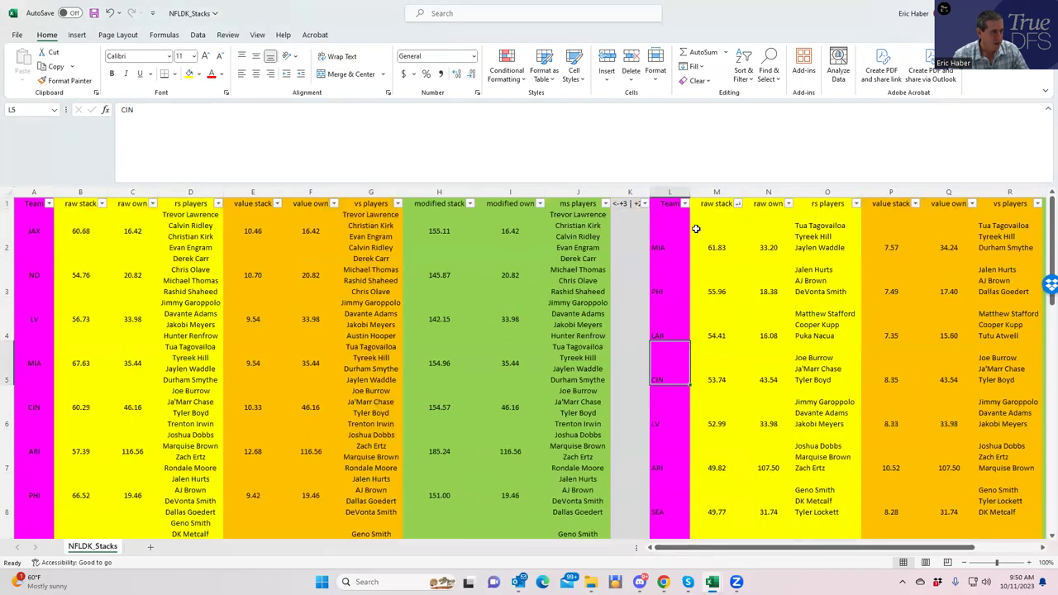
left_click(653, 246)
left_click(653, 289)
left_click(661, 331)
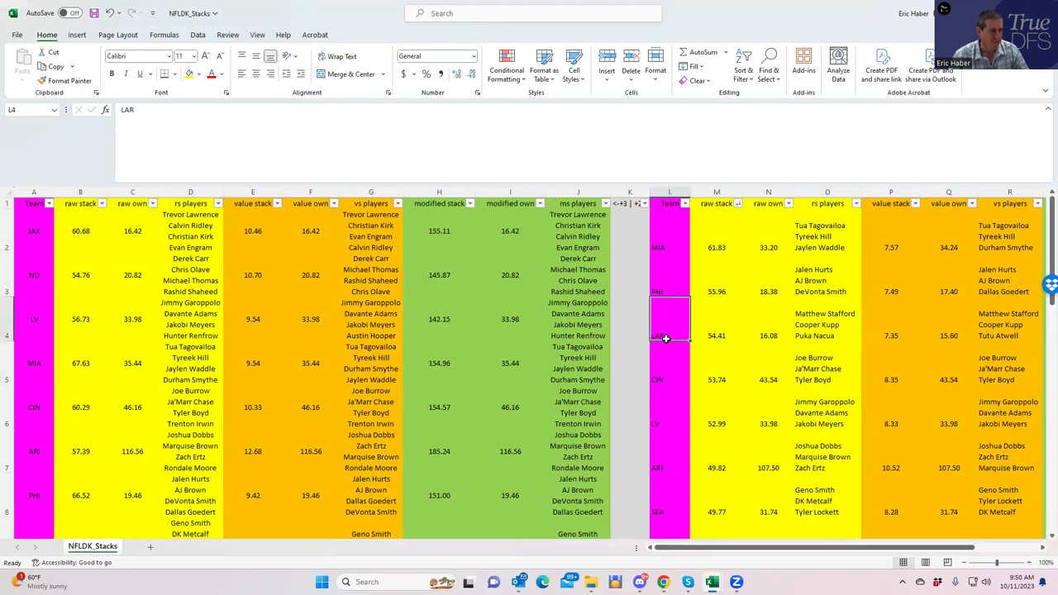
left_click(815, 327)
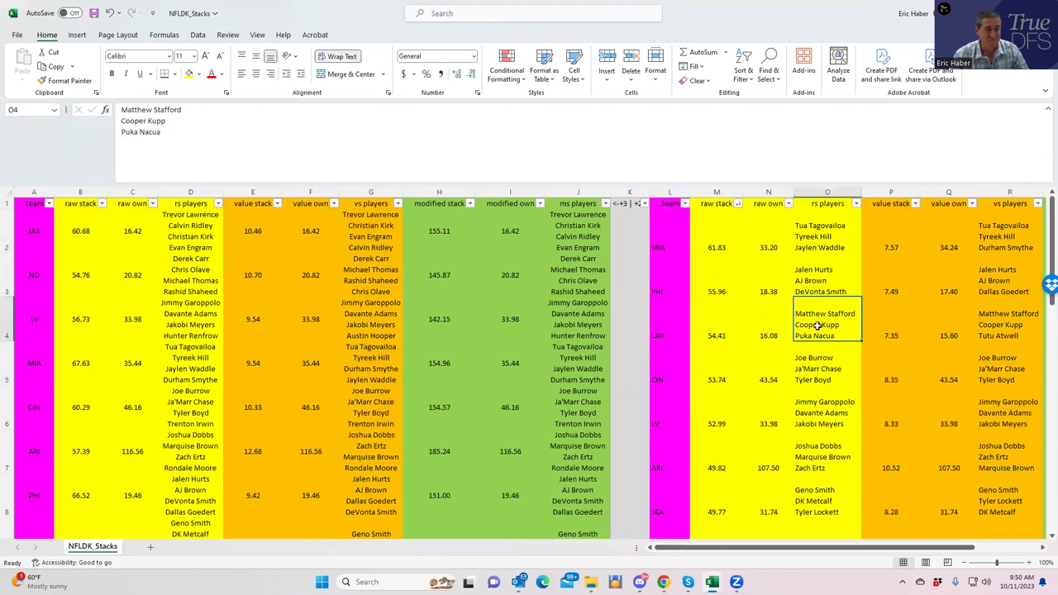
Step: Check LAR's value stack players and compare with ARI's raw stack score, ownership and players in row 7
left_click_drag(932, 548, 1003, 547)
left_click(783, 328)
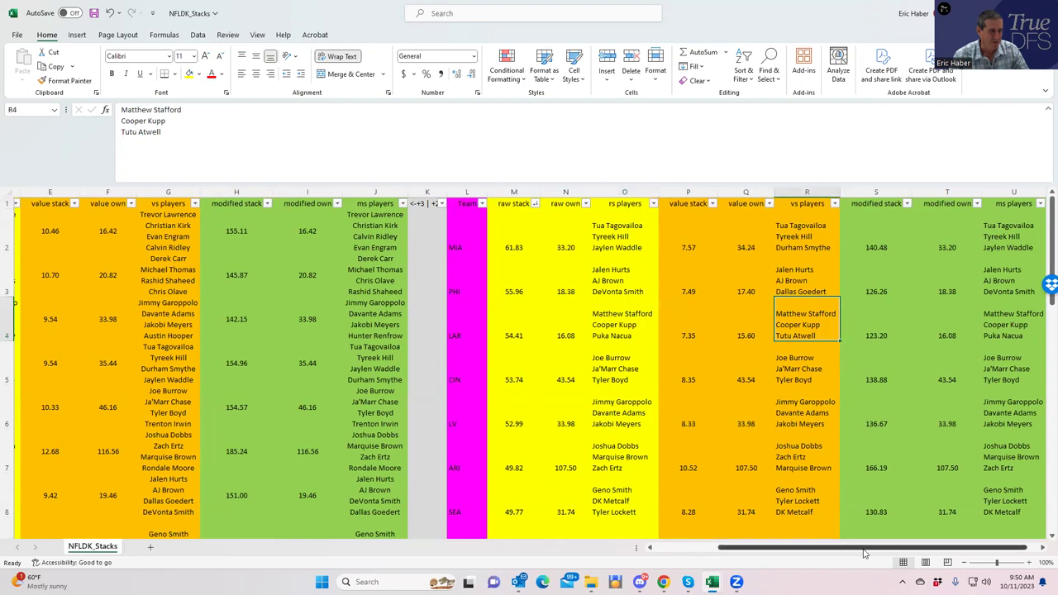
left_click_drag(853, 548, 788, 548)
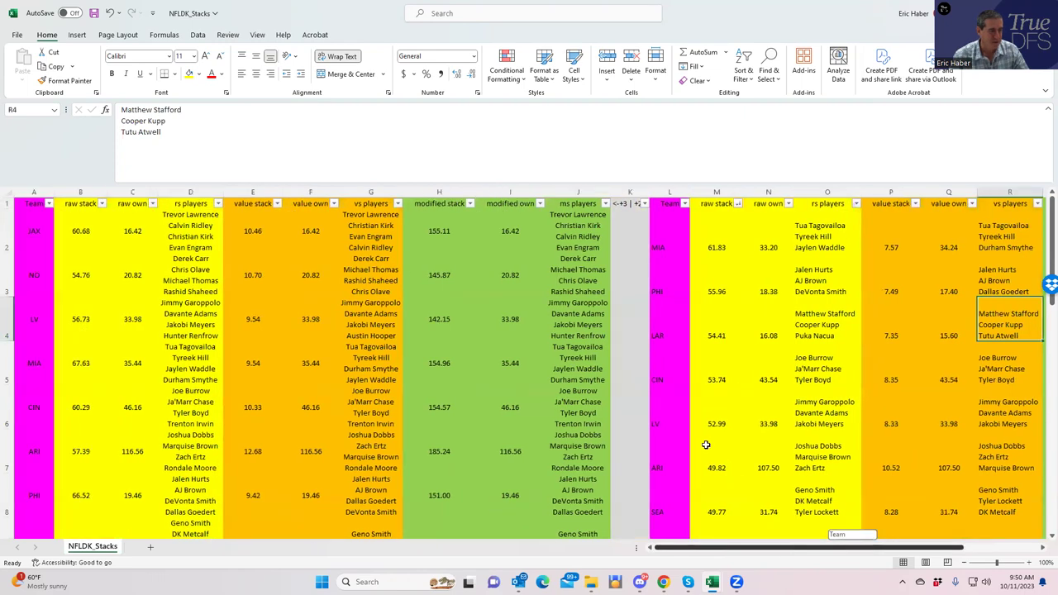
left_click(668, 340)
left_click(708, 468)
left_click(768, 467)
left_click(714, 467)
left_click(773, 469)
left_click(810, 448)
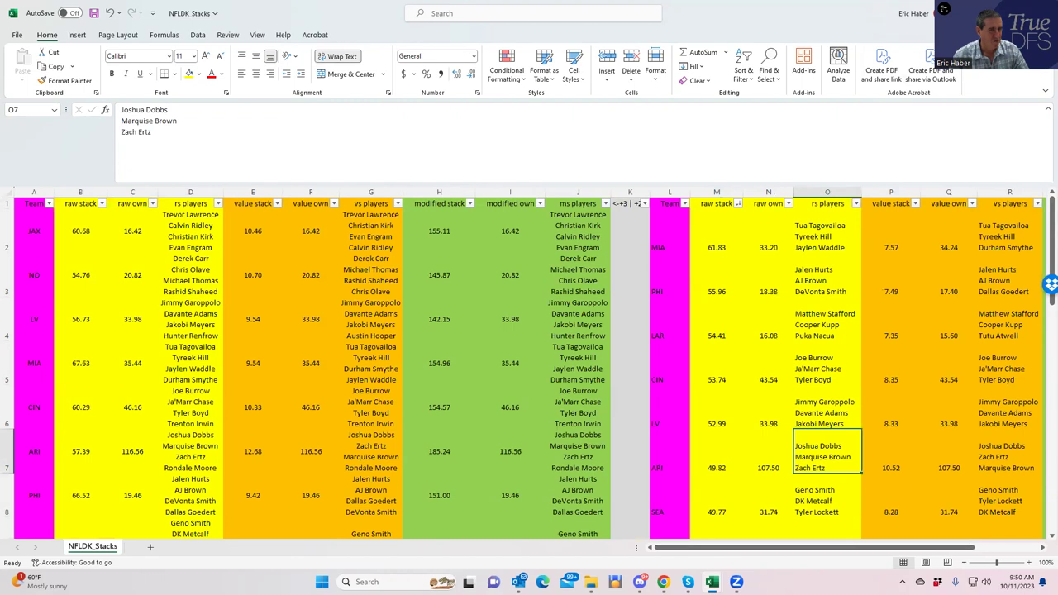
Step: Leave the stacks workbook, switch to SaberSim in the browser and start a CSV upload of custom player data
key("ctrl+w")
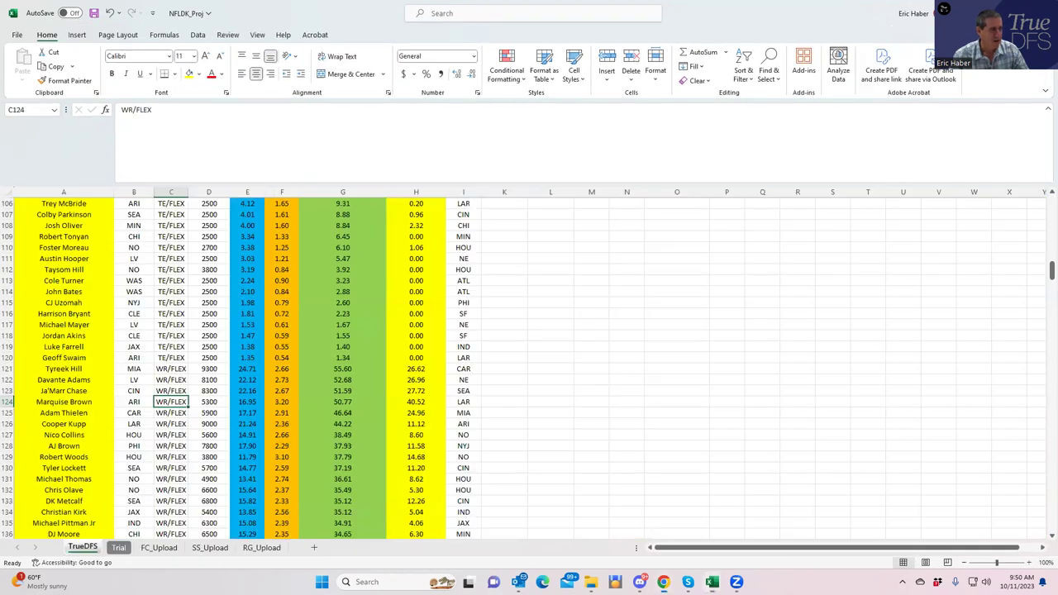
key("alt+Tab")
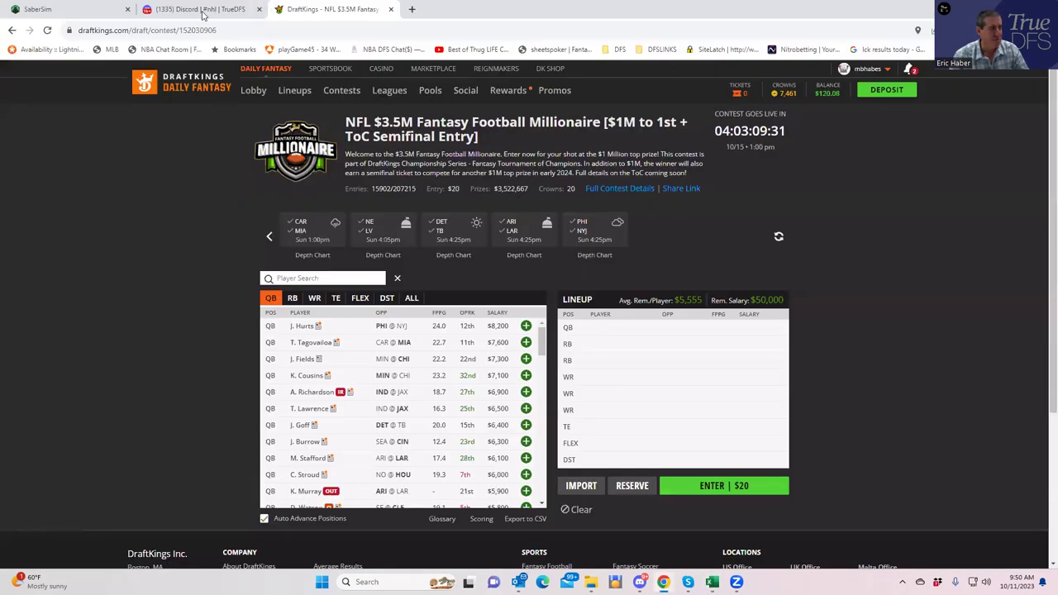
left_click(79, 9)
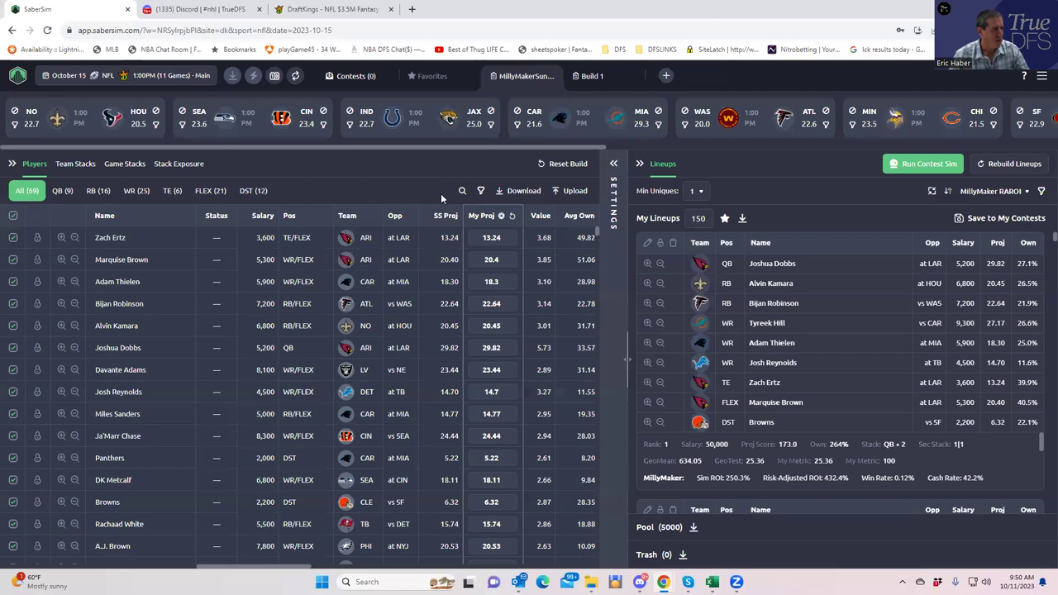
left_click(558, 192)
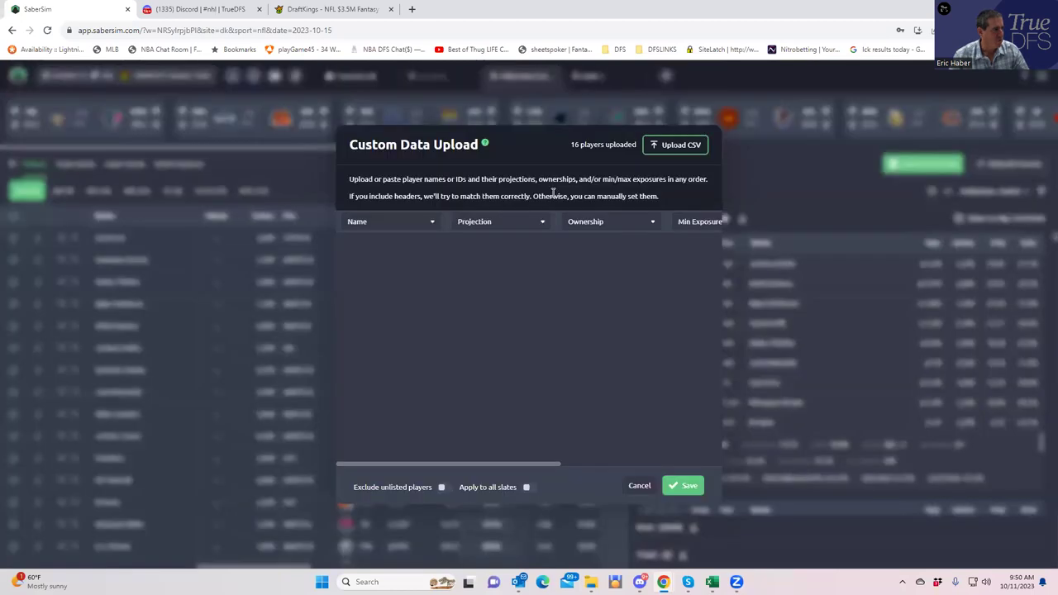
left_click(669, 148)
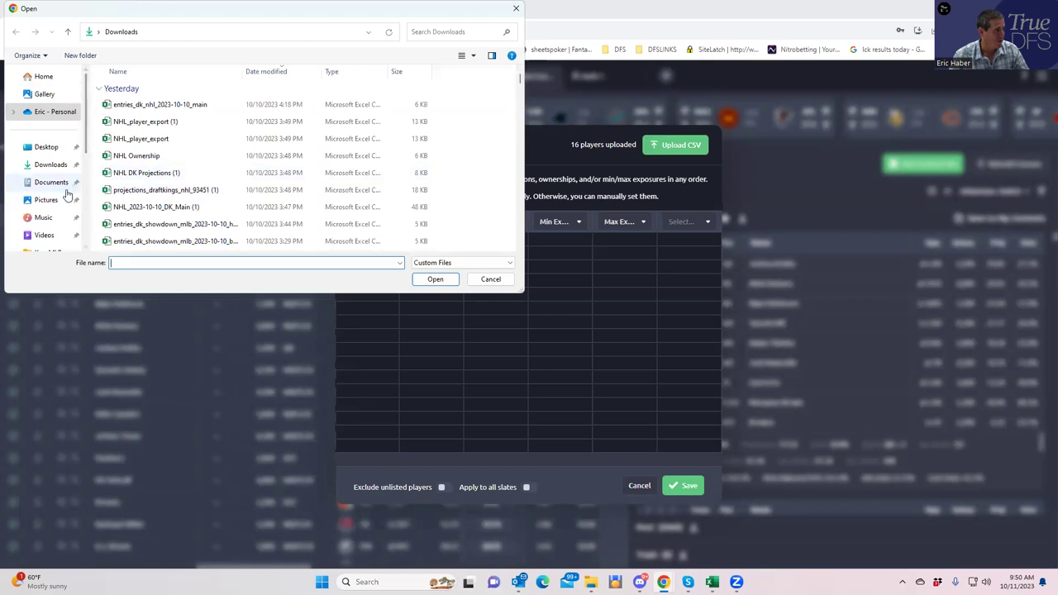
Step: Upload the NFLDK_Sim file from the KrugNFL folder inside Dropbox's DFSSheets folder
scroll(67, 195, "down", 1)
scroll(63, 219, "down", 2)
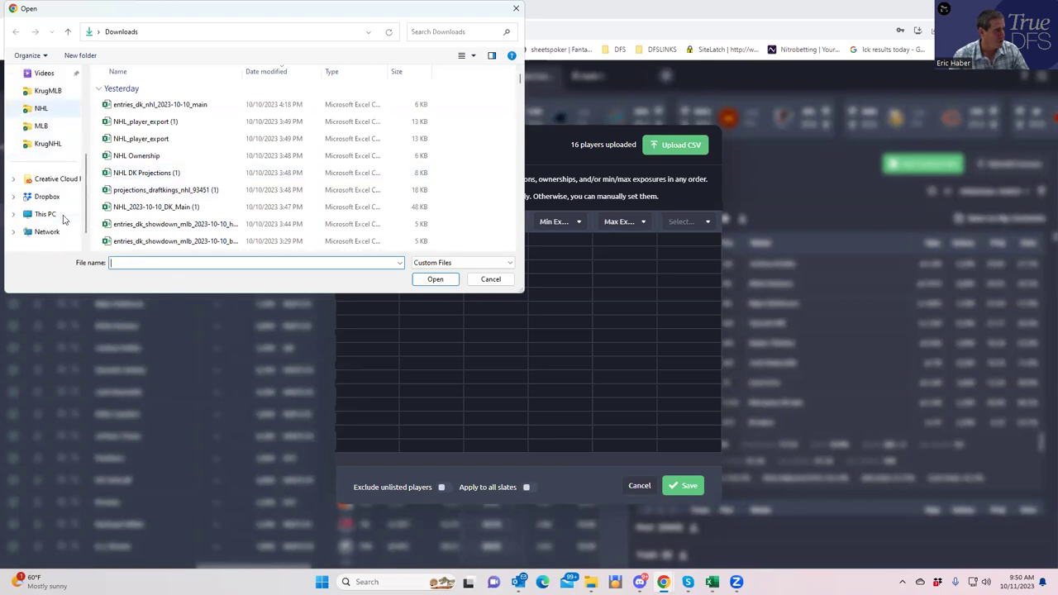
left_click(54, 143)
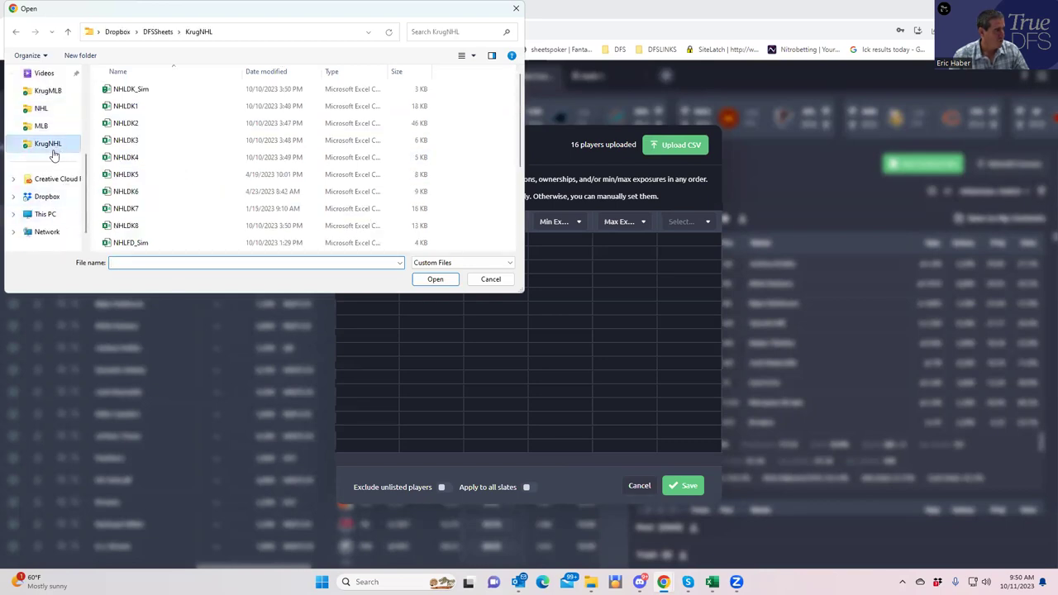
left_click(163, 31)
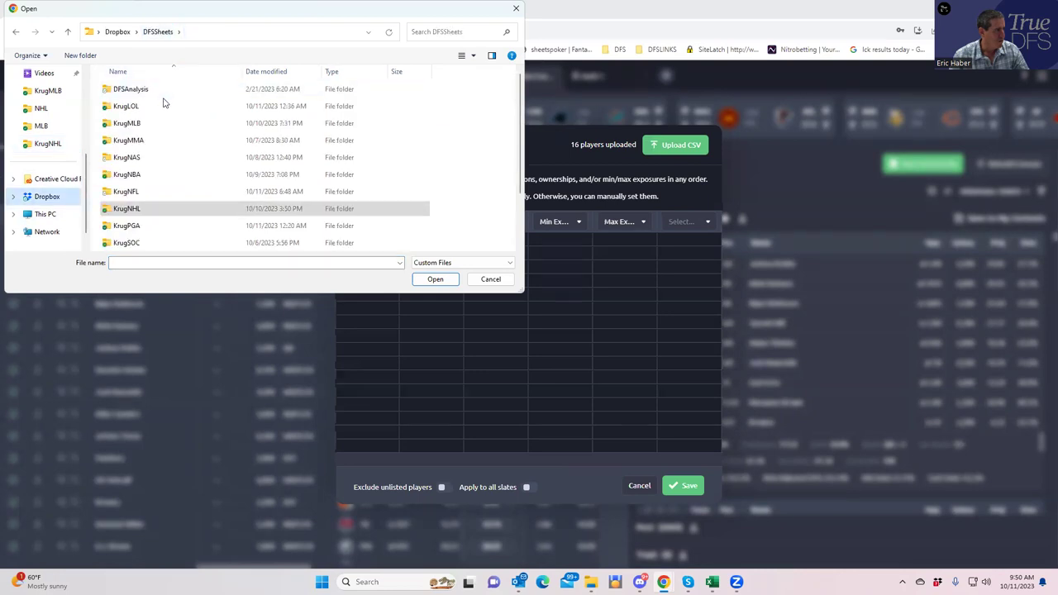
double_click(140, 192)
left_click(145, 107)
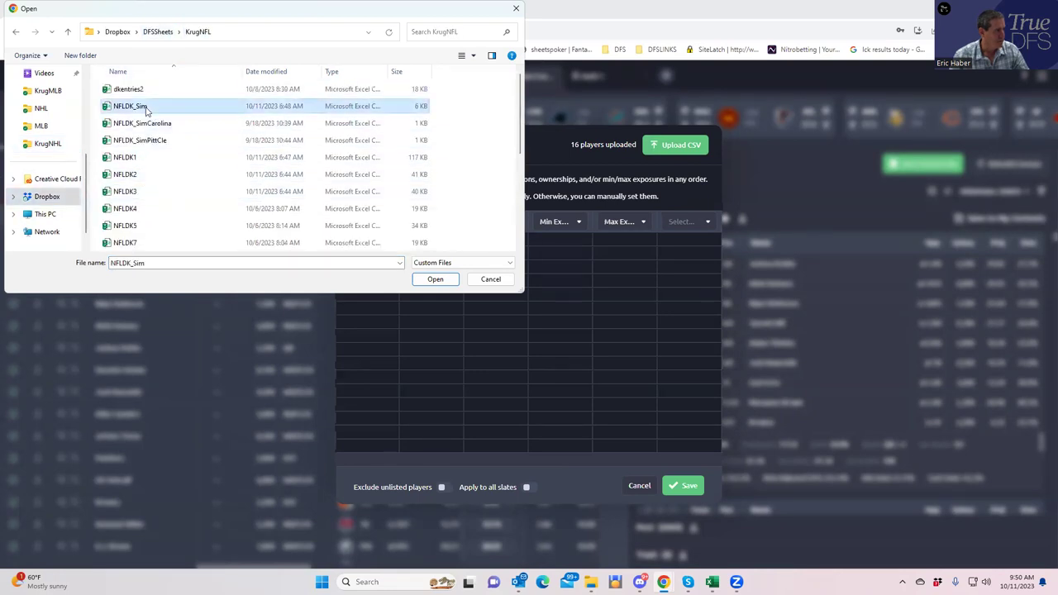
left_click(433, 279)
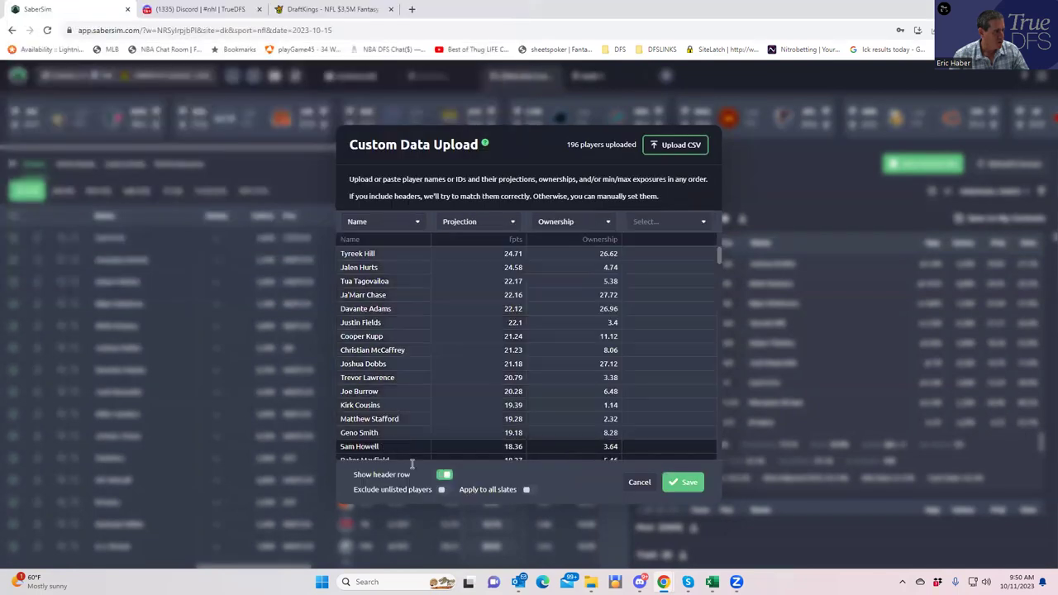
Step: Exclude unlisted players and save the custom data upload, without storing it as a new projections source
left_click(446, 490)
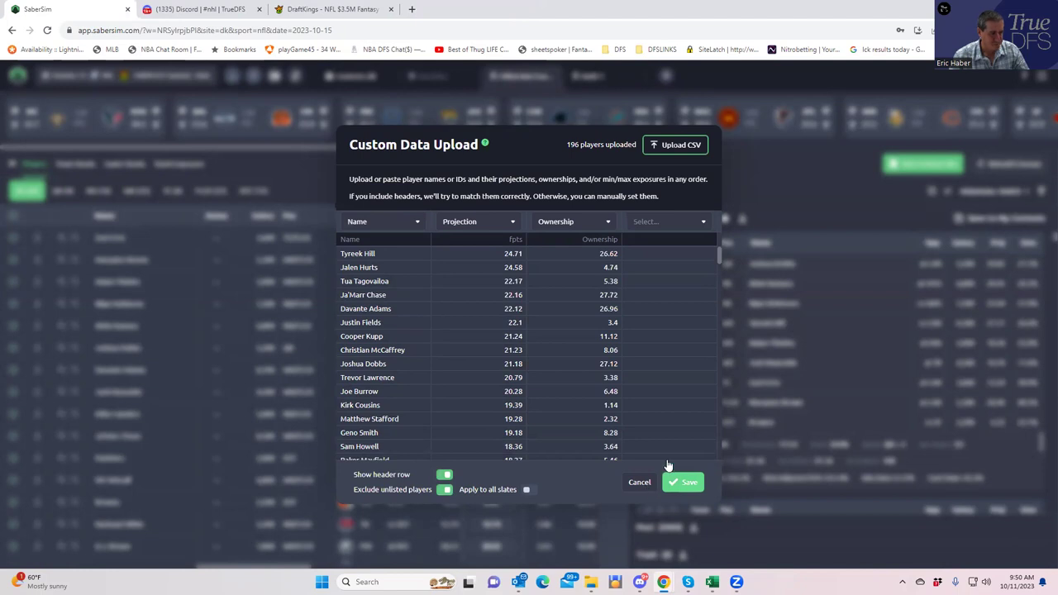
left_click(671, 479)
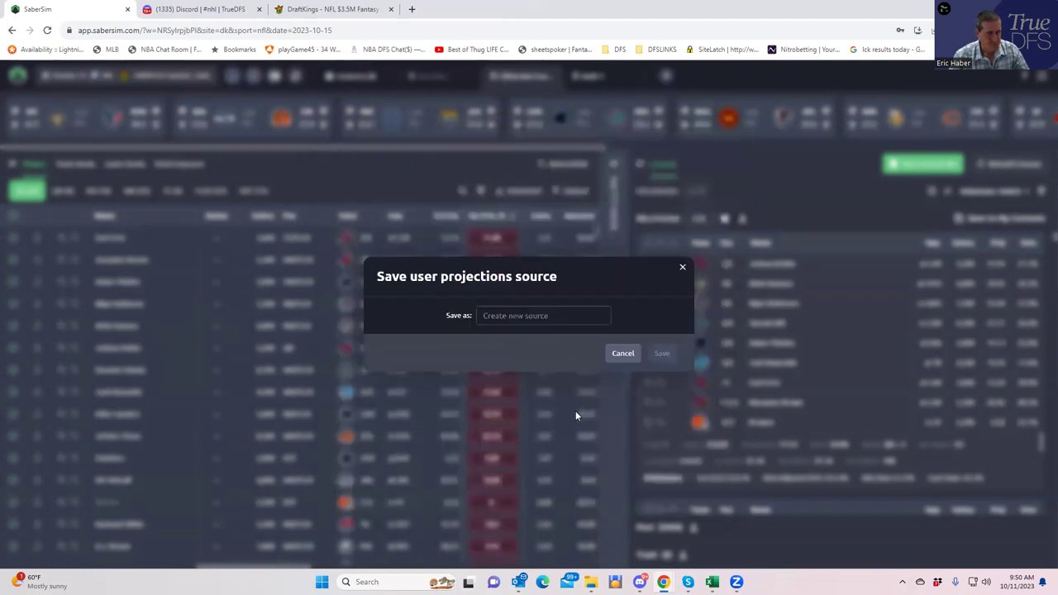
left_click(621, 354)
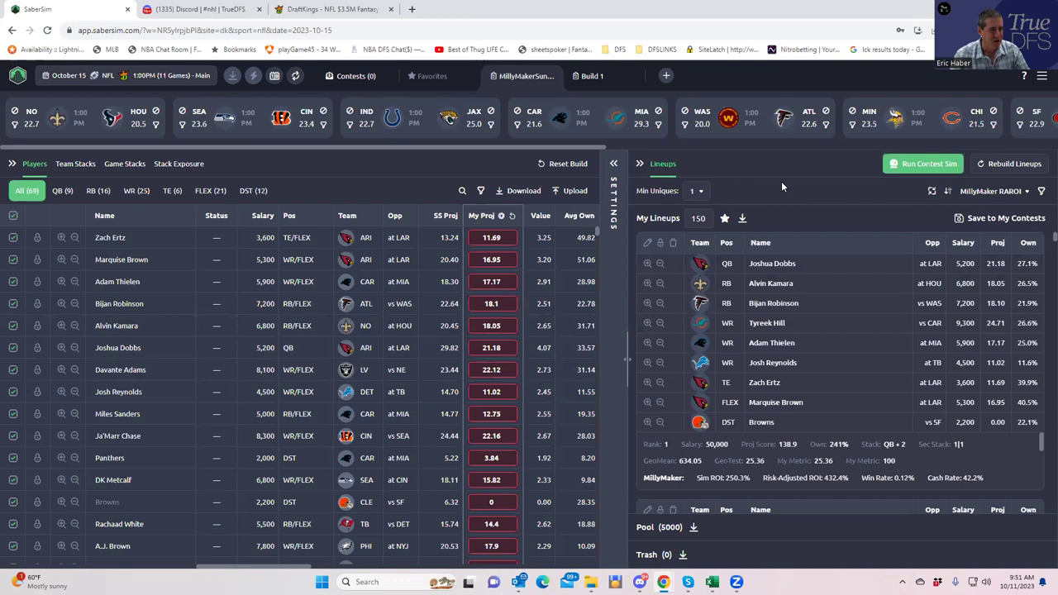
Step: Rebuild the lineups with the uploaded projections, discarding the previous lineups
left_click(997, 164)
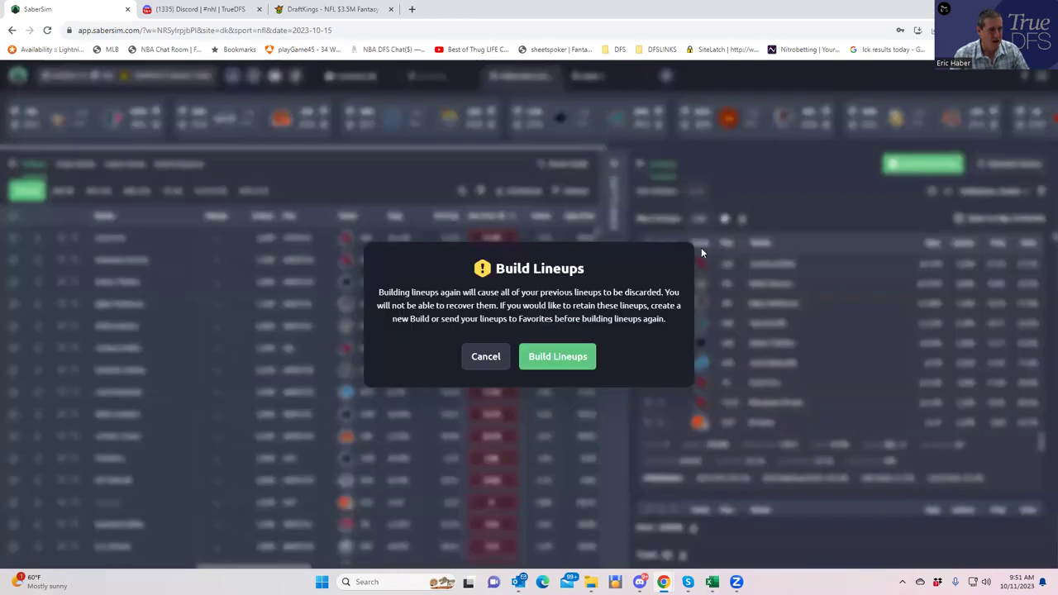
left_click(559, 356)
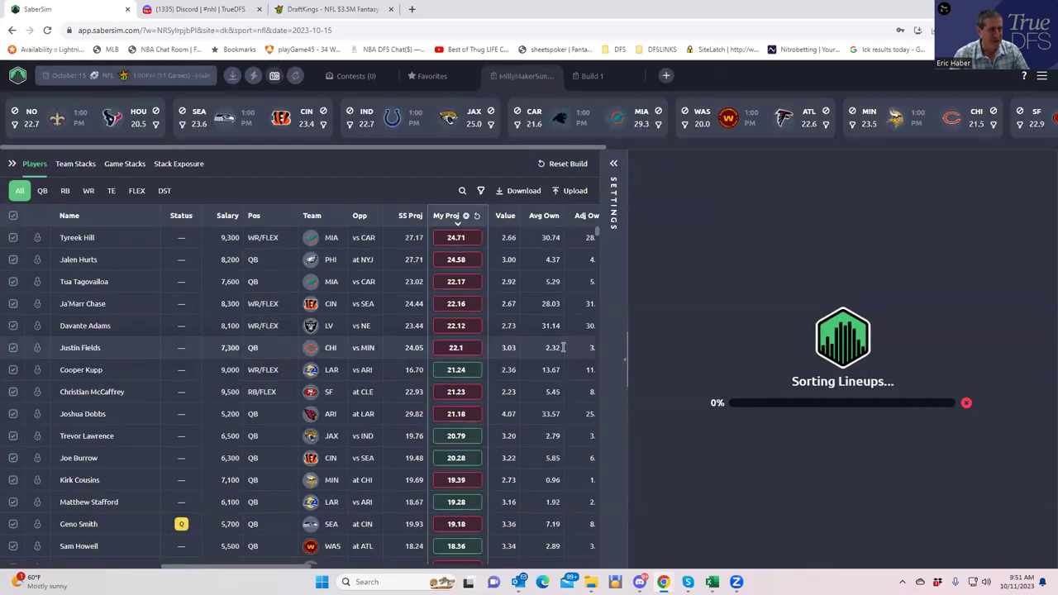